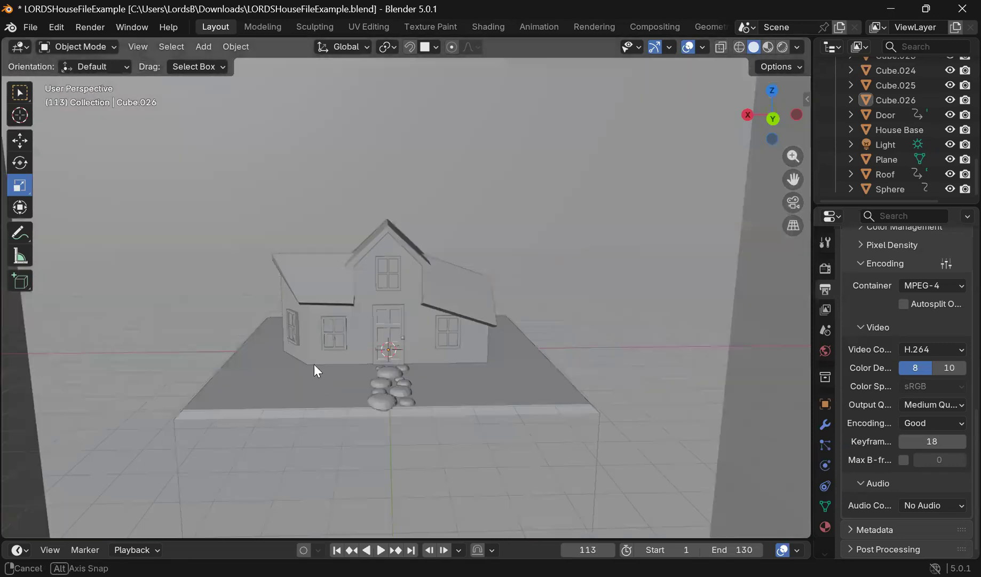
- Play the house-building animation through to its end and examine the example model from different angles
scroll(299, 357, up, 5)
scroll(299, 356, down, 5)
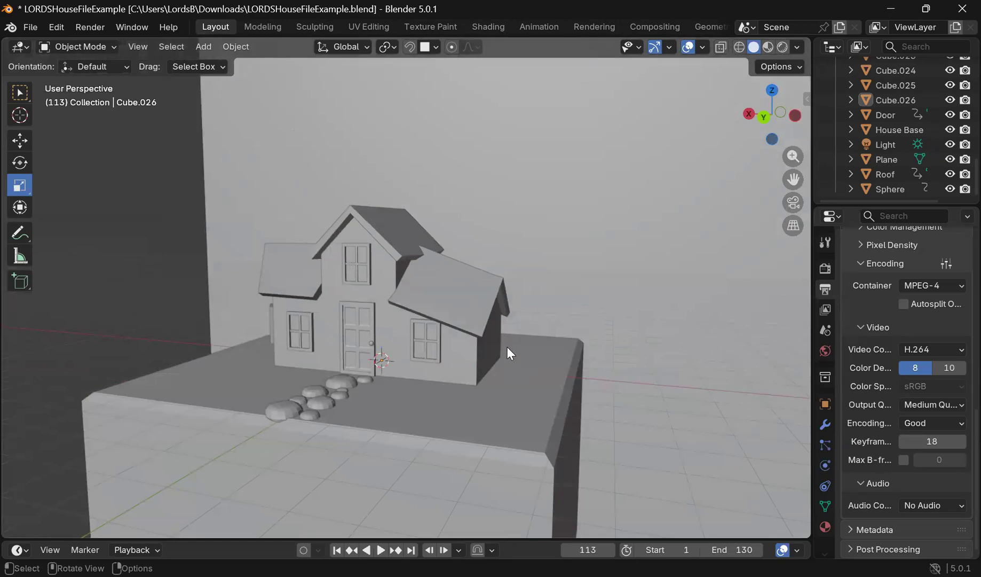
middle_drag(319, 387, 377, 412)
click(376, 545)
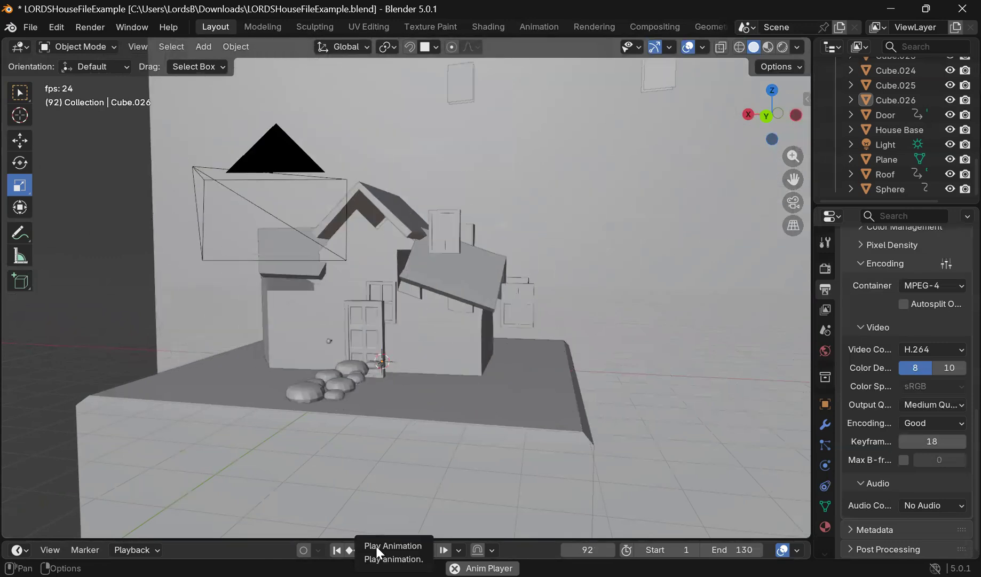
click(376, 547)
mouse_move(371, 278)
middle_down()
mouse_move(331, 254)
mouse_move(355, 276)
middle_up()
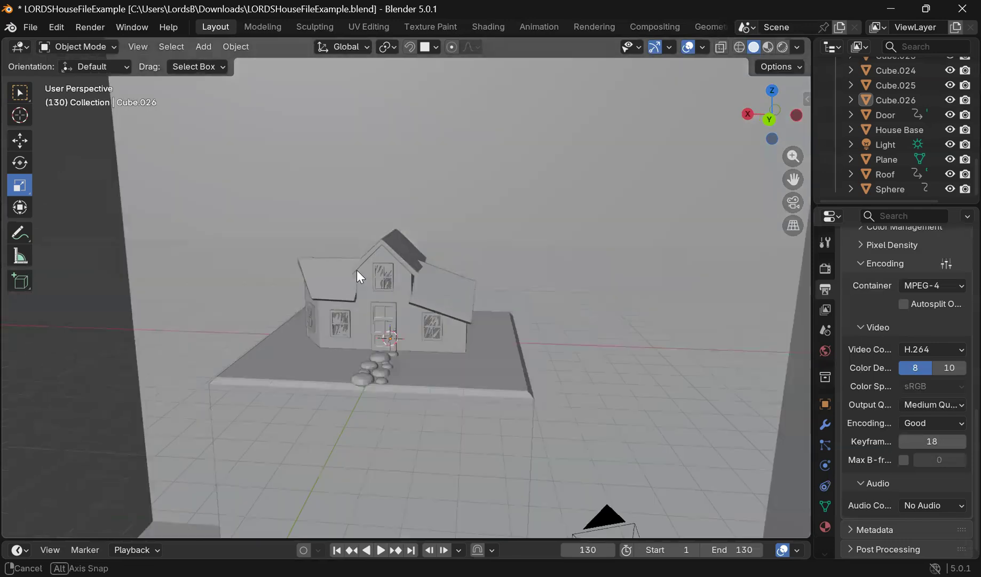
- Create a new General file without saving the changes to the house example
click(30, 27)
mouse_move(43, 44)
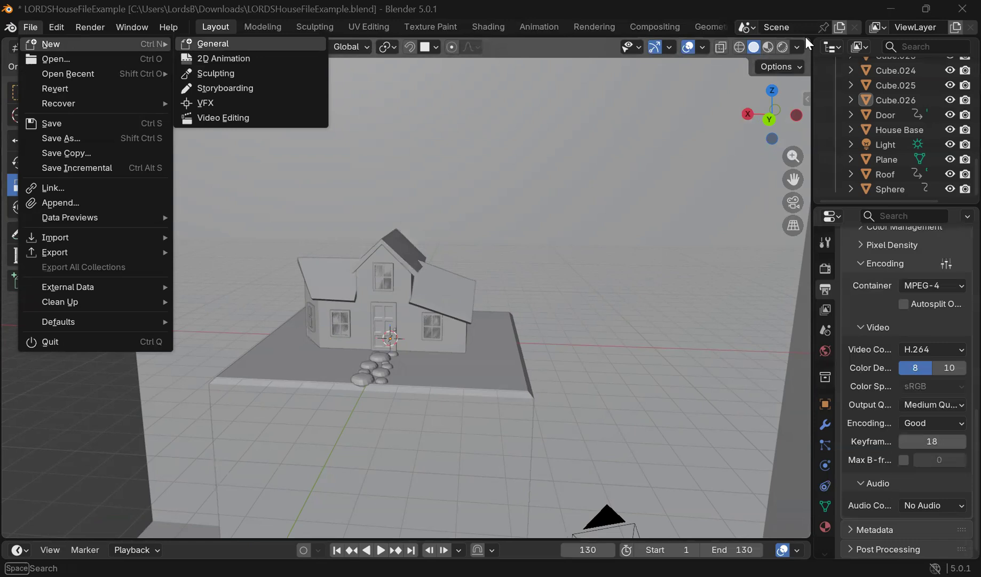
click(30, 27)
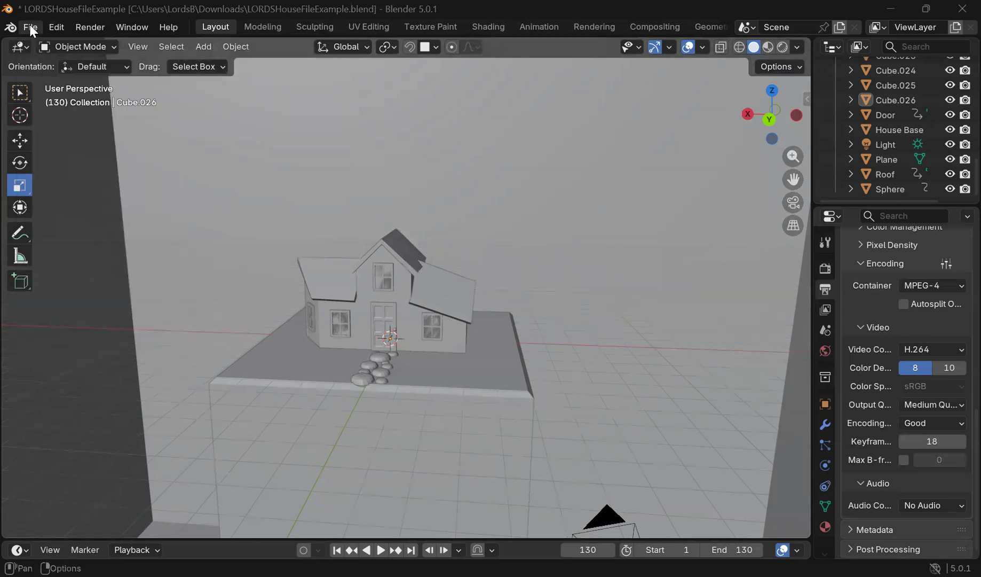
click(29, 25)
click(197, 44)
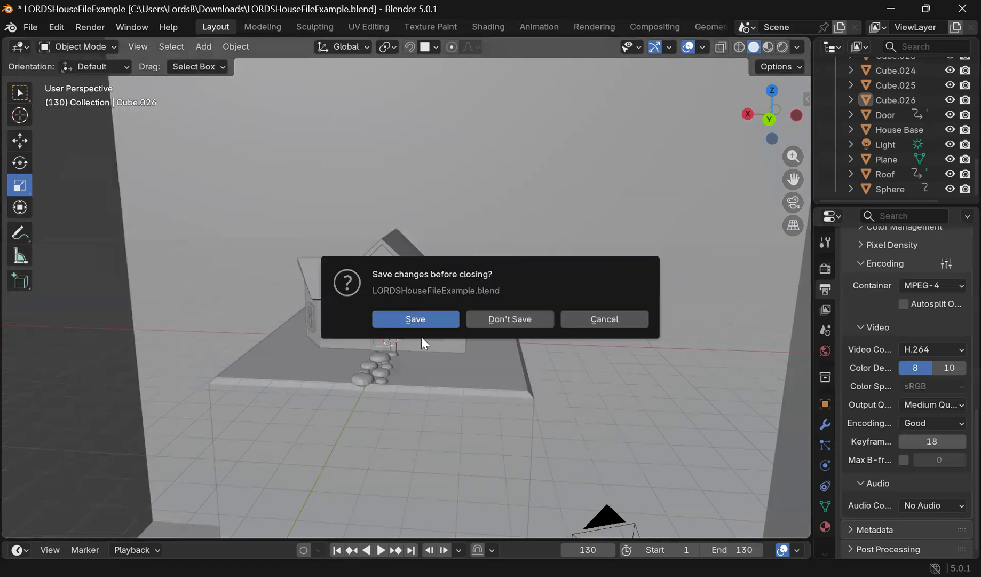
click(526, 323)
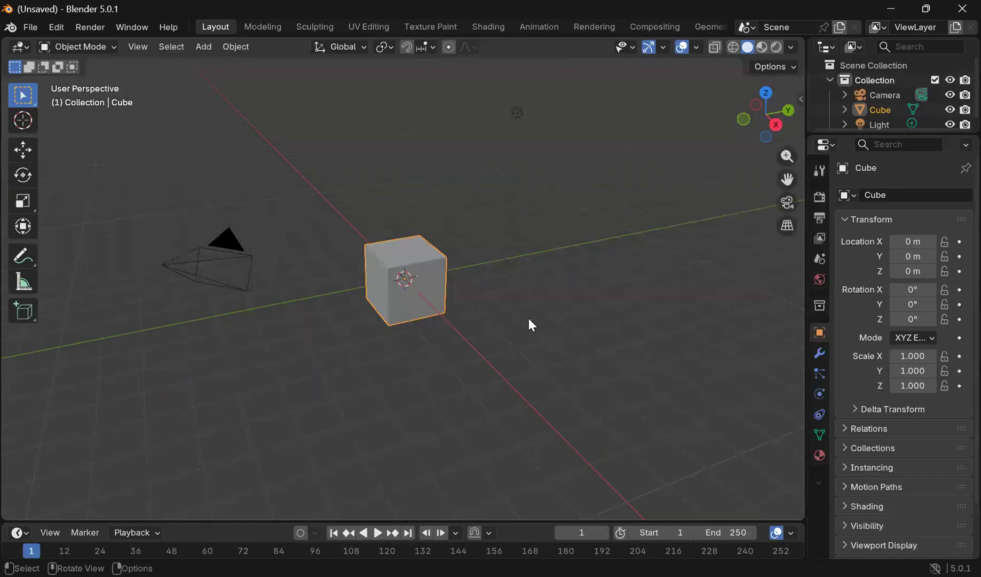
- Examine the default cube from several distances and angles, including the right orthographic view
scroll(457, 264, down, 3)
scroll(536, 273, up, 5)
scroll(582, 255, down, 4)
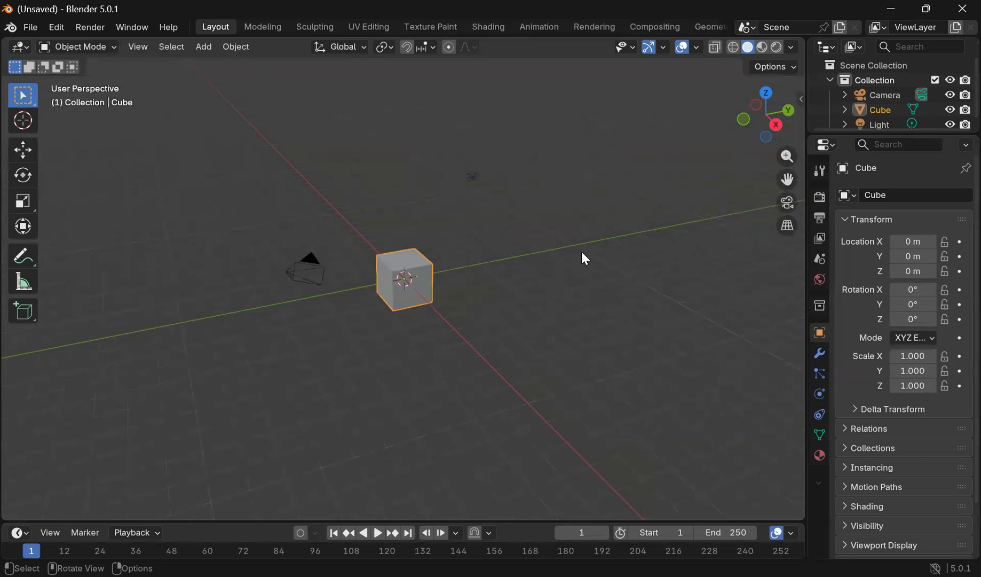
scroll(482, 260, up, 3)
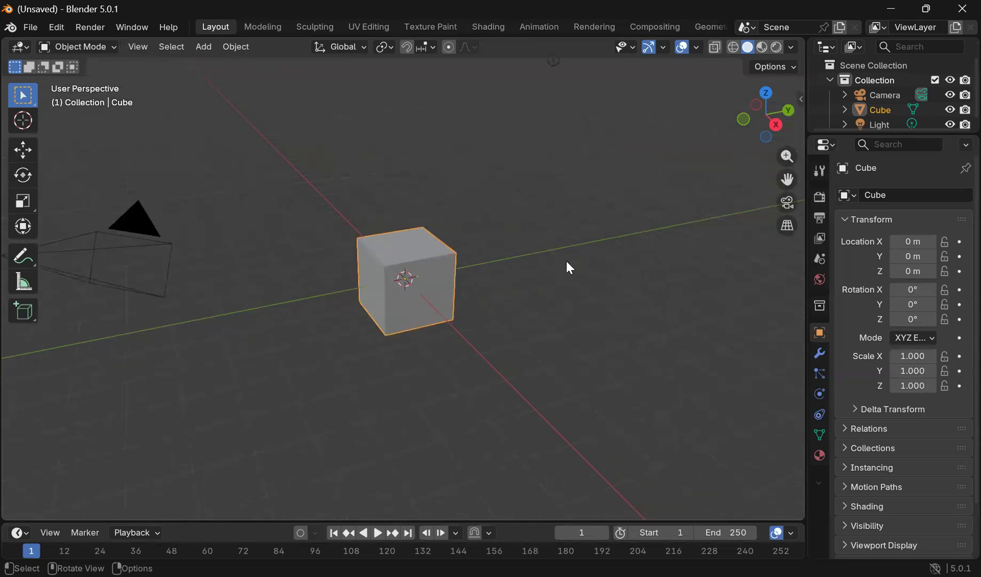
middle_drag(562, 245, 481, 232)
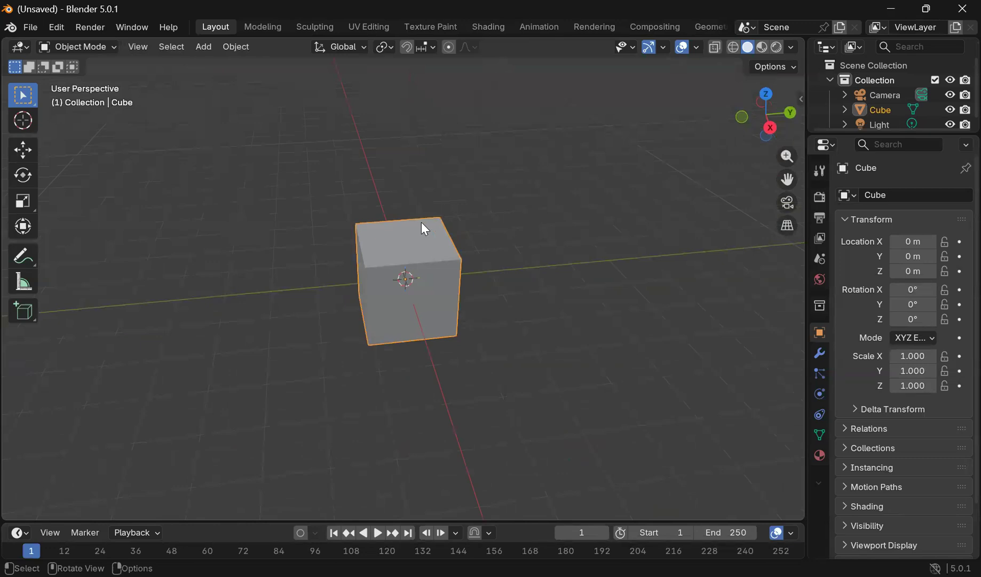
middle_drag(483, 202, 430, 264)
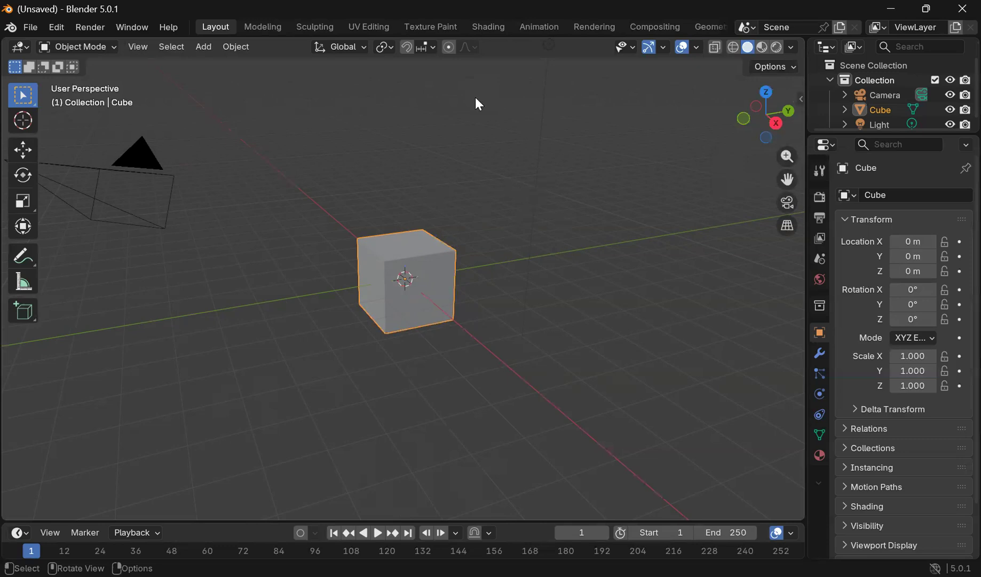
click(777, 122)
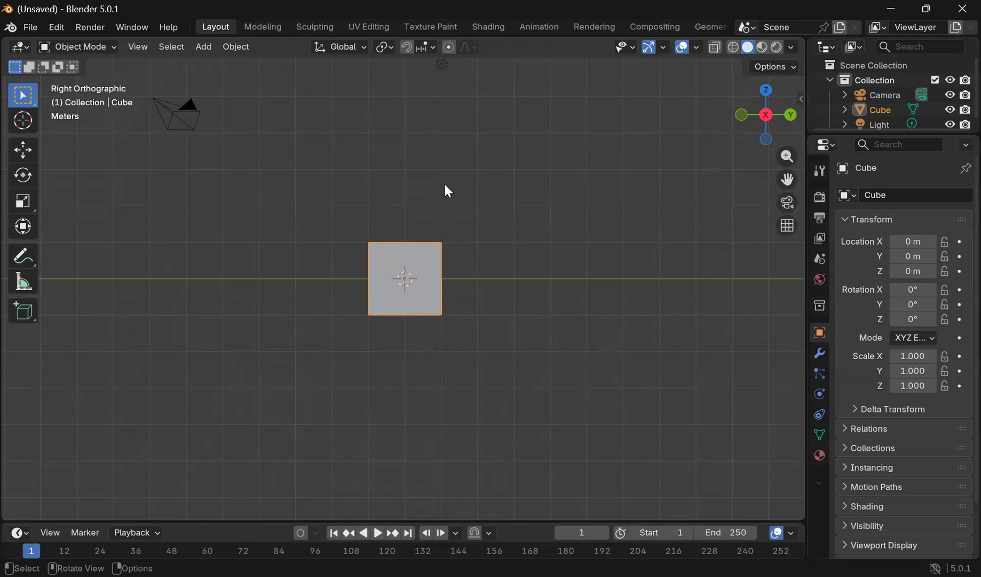
middle_drag(410, 155, 466, 212)
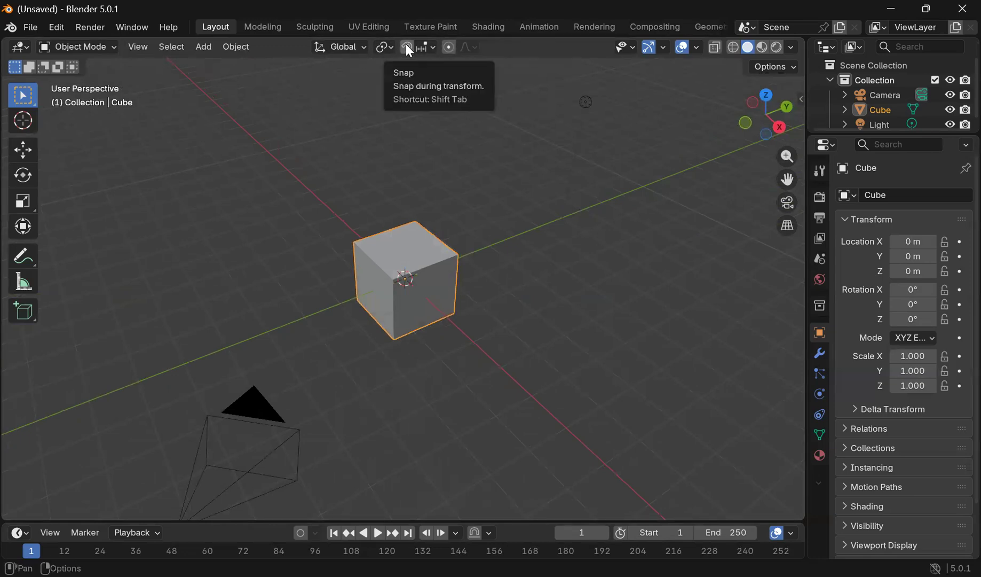
- Set the snap target to Grid and enable snapping during transforms
click(433, 47)
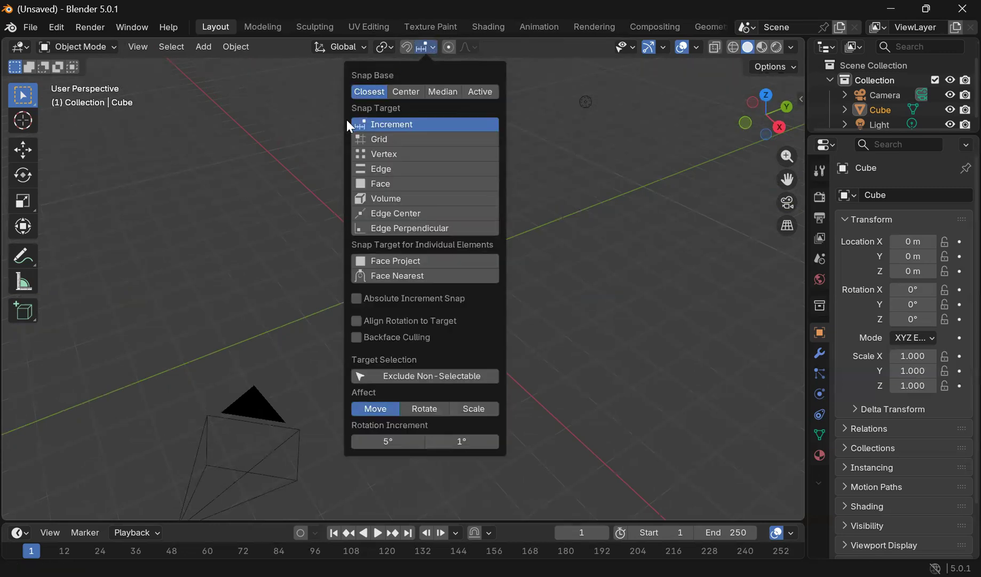
click(388, 138)
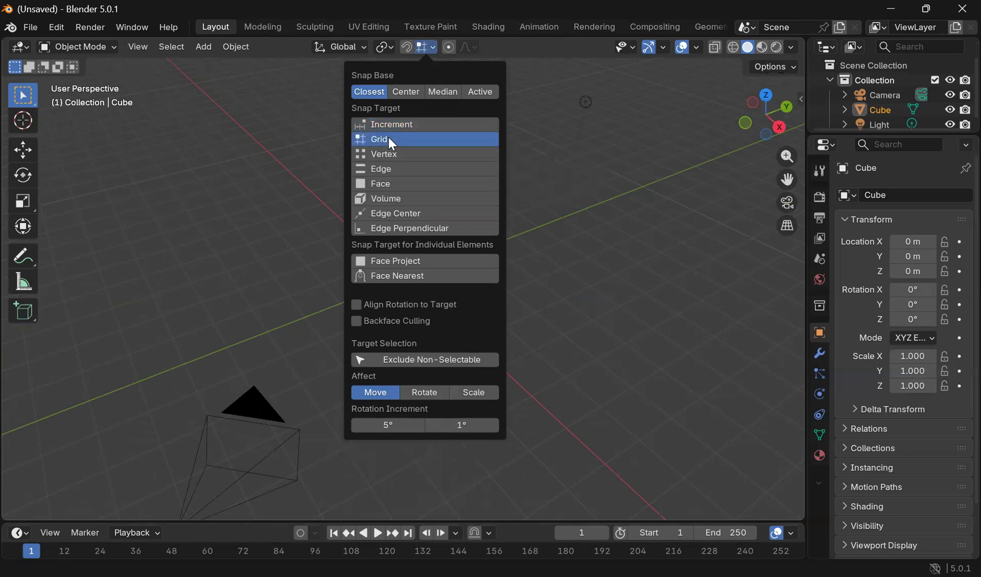
click(405, 45)
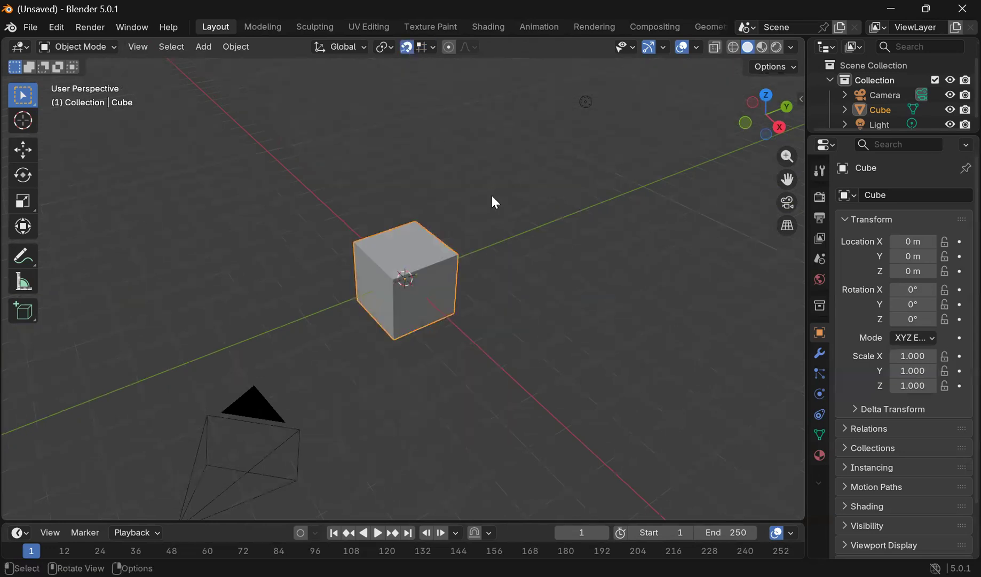
- Select the default cube in Object Mode and enlarge the Outliner to show the full object list
middle_drag(524, 249, 493, 234)
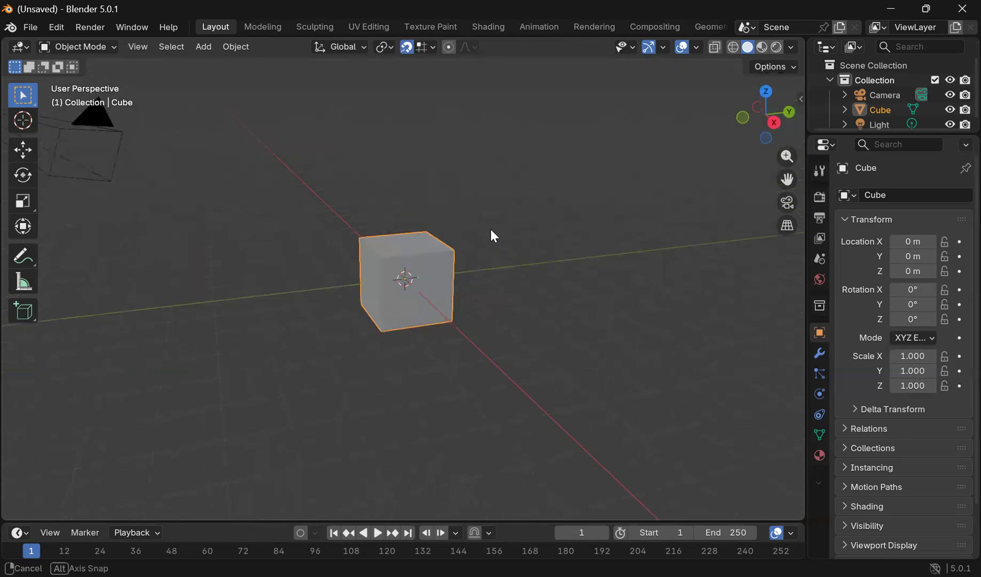
click(97, 48)
click(88, 60)
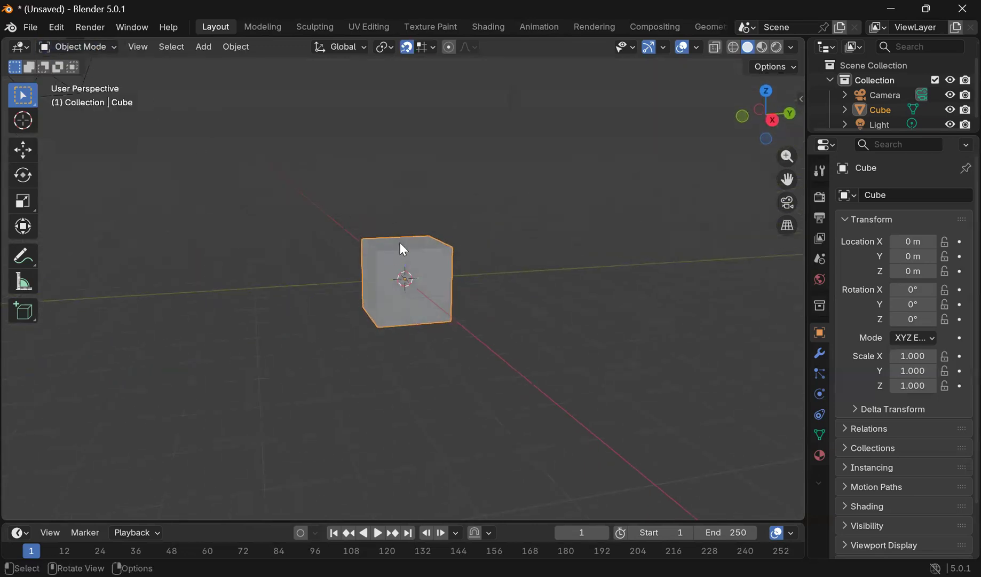
click(403, 244)
middle_drag(459, 205, 450, 213)
drag(842, 134, 853, 399)
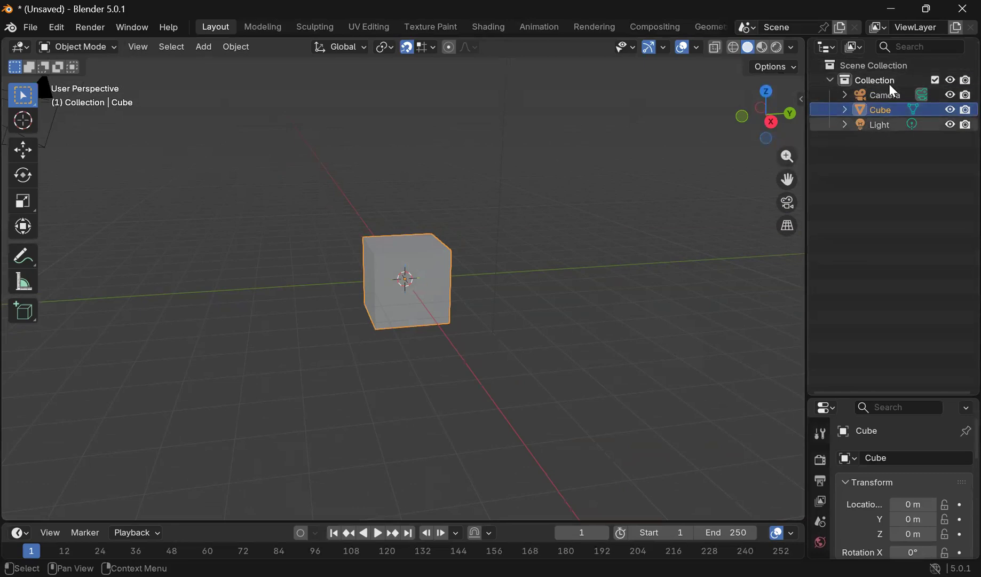
- Rename the Cube object as House Base
double_click(880, 109)
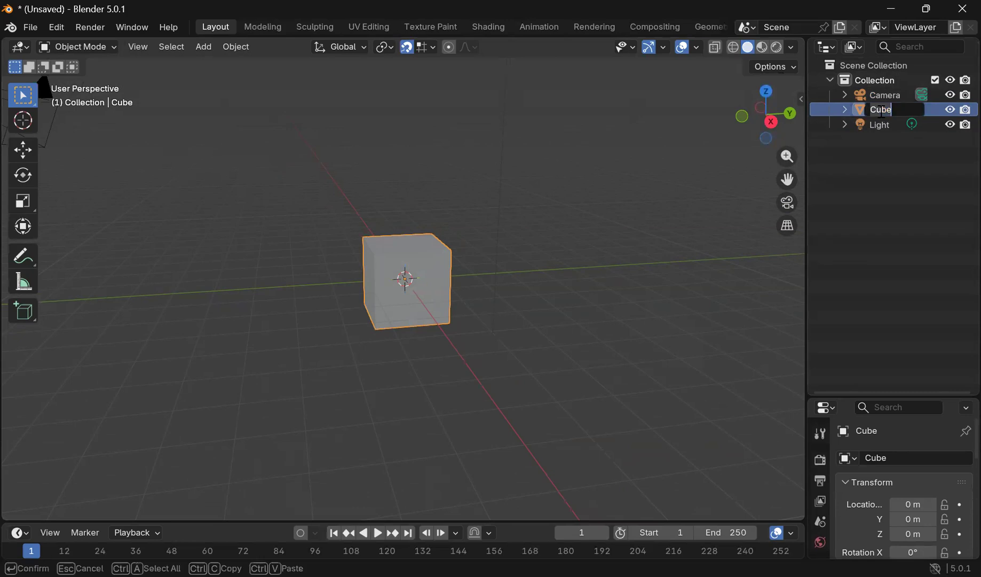
key(BackSpace)
key(BackSpace)
key(BackSpace)
key(BackSpace)
text(House Base)
key(Return)
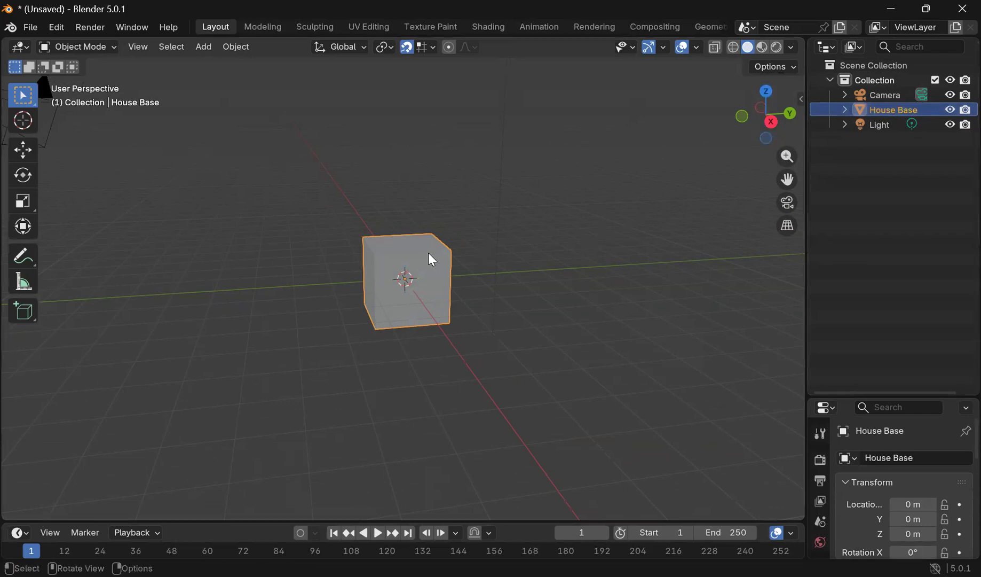
- Move the House Base up 1 m along the global Z axis
middle_drag(494, 277, 418, 242)
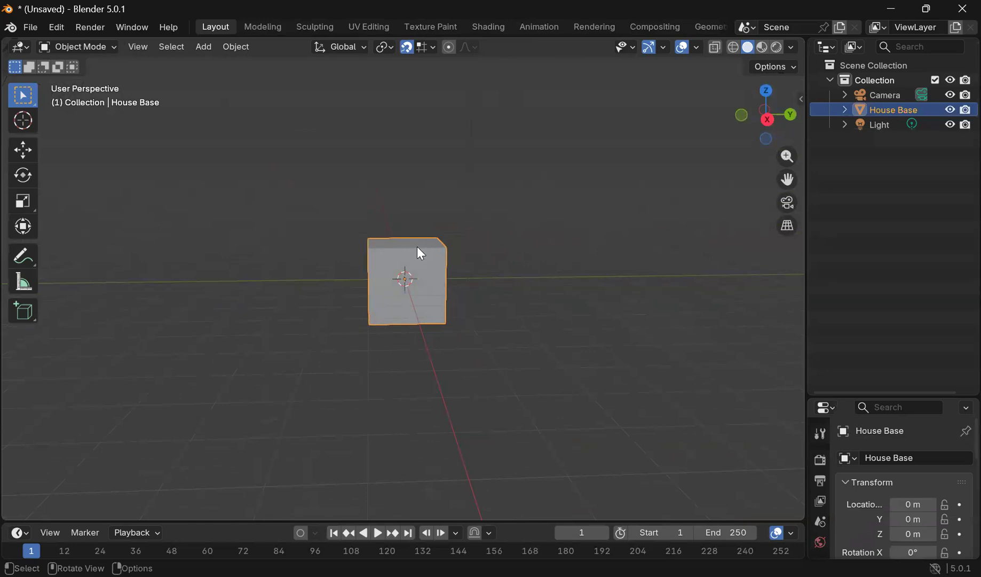
click(23, 149)
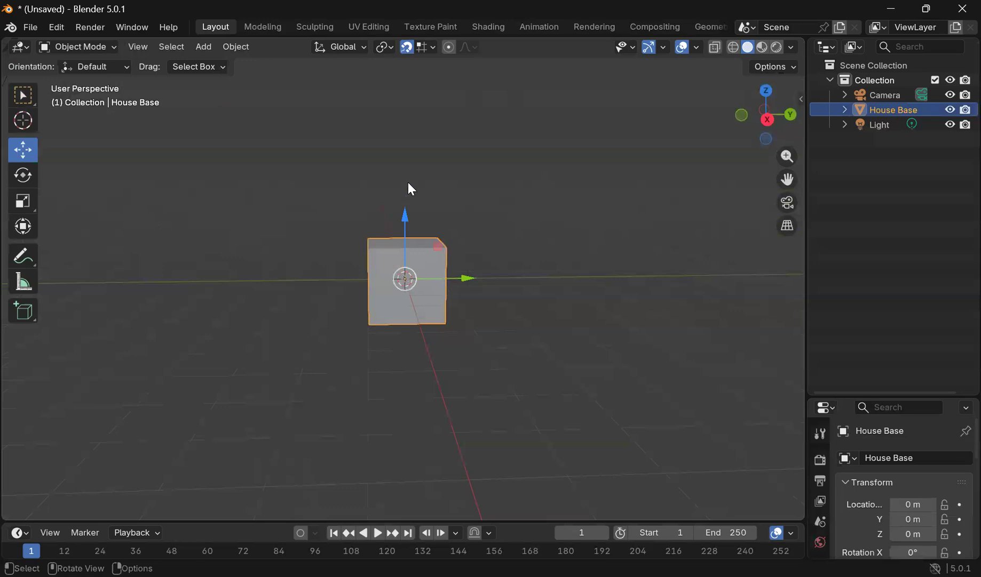
key(g)
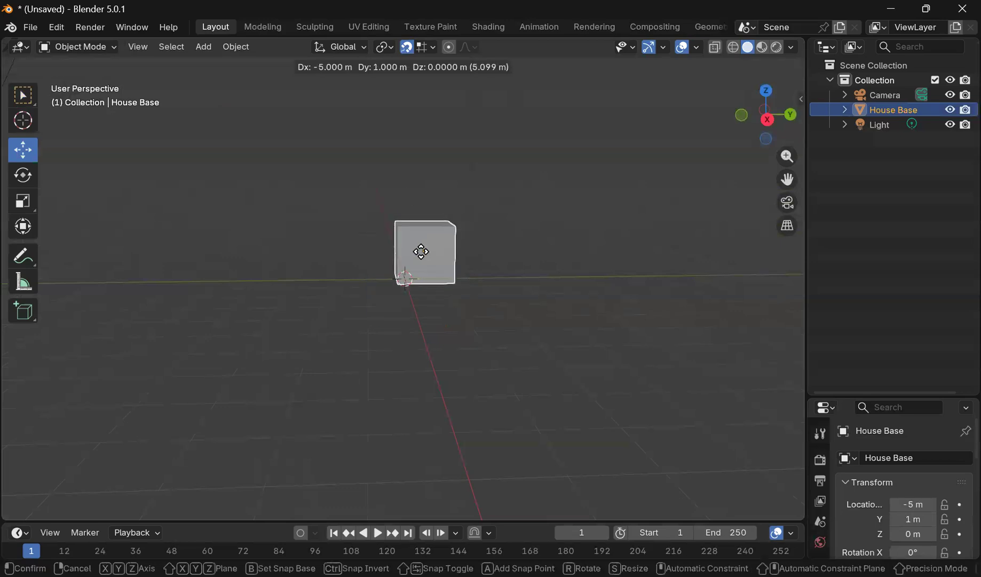
key(z)
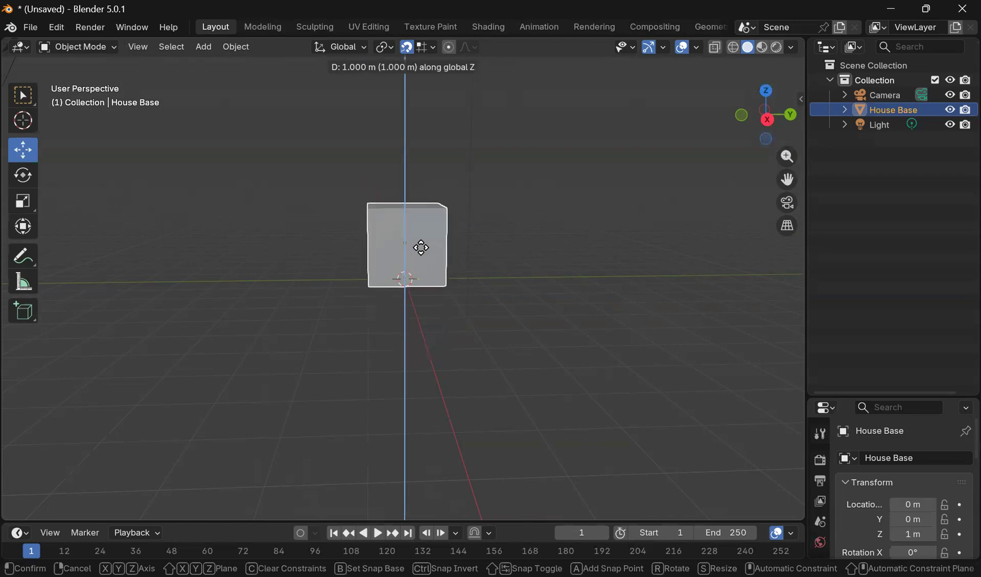
click(419, 255)
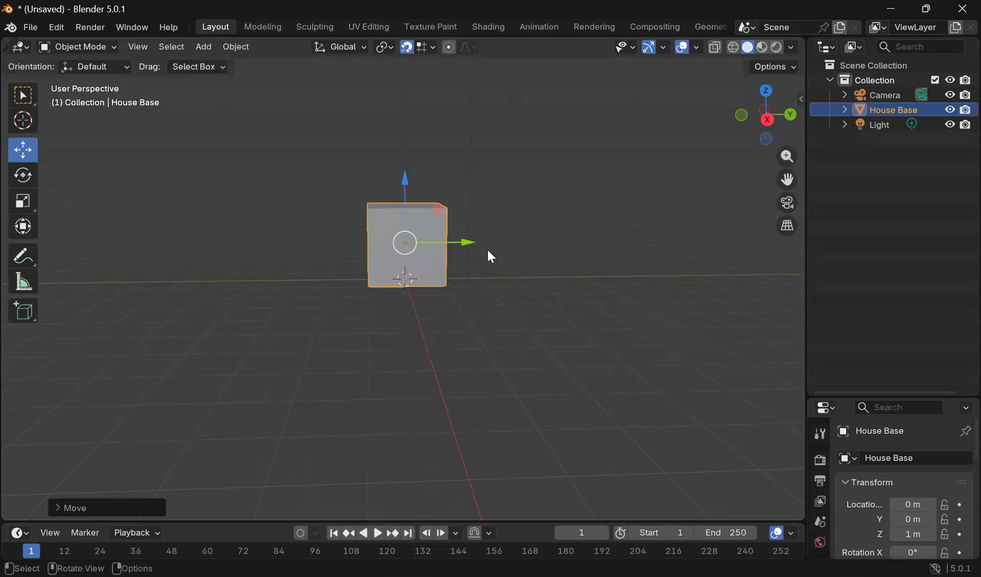
- Examine the House Base's placement on the ground line in the right orthographic view and deselect it
middle_drag(487, 249, 478, 240)
click(766, 118)
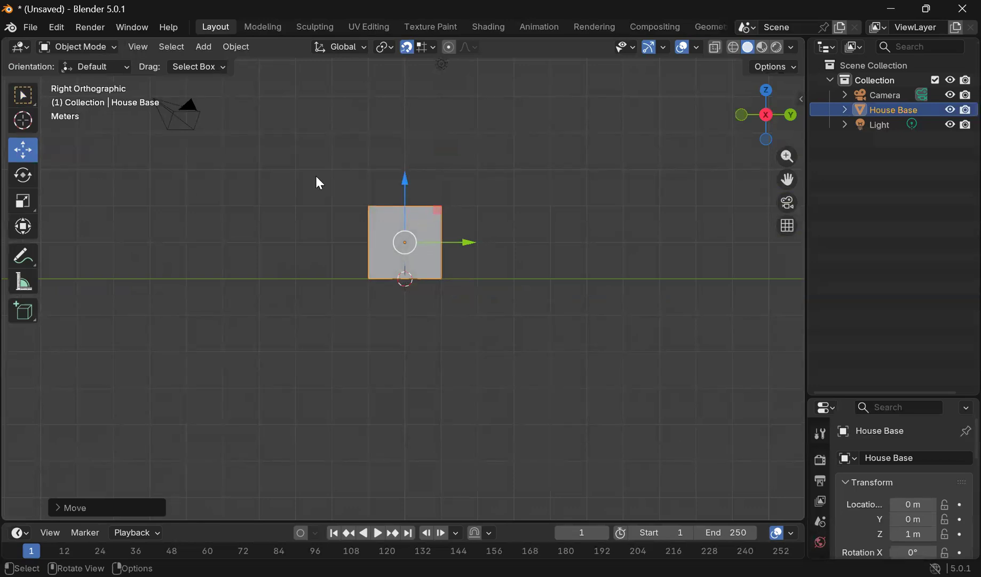
mouse_move(406, 184)
mouse_down()
mouse_move(379, 340)
mouse_move(408, 219)
mouse_move(406, 183)
mouse_up()
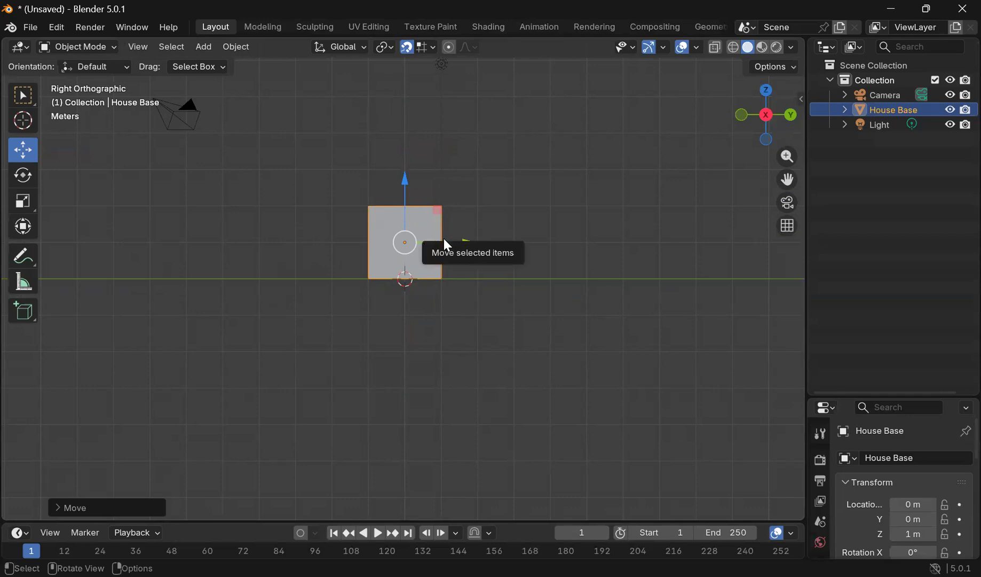
drag(444, 239, 424, 249)
key(z)
middle_drag(473, 163, 357, 173)
click(317, 325)
middle_drag(317, 325, 466, 277)
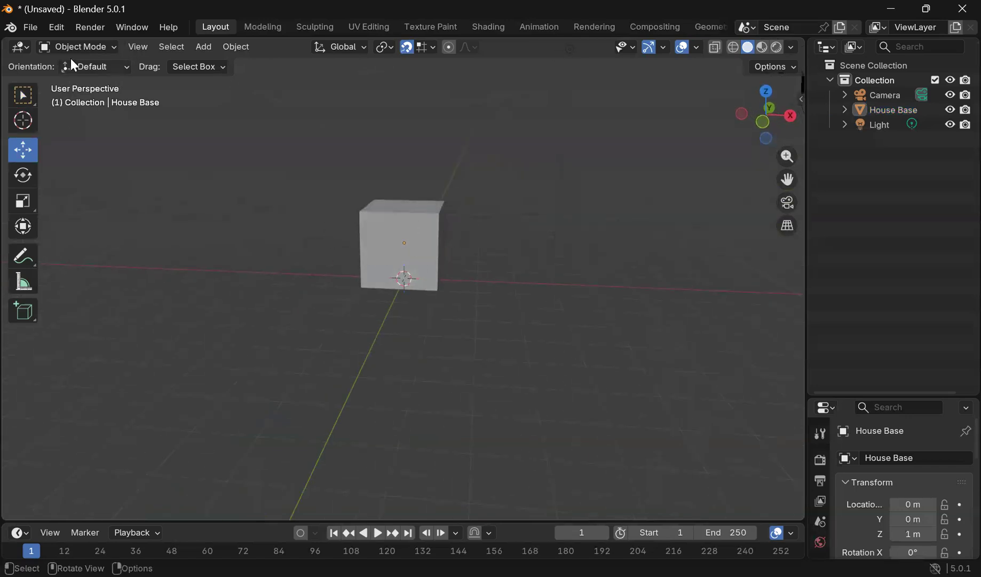
- Add a plane mesh at the scene origin beneath the House Base
scroll(274, 264, down, 3)
scroll(285, 280, up, 2)
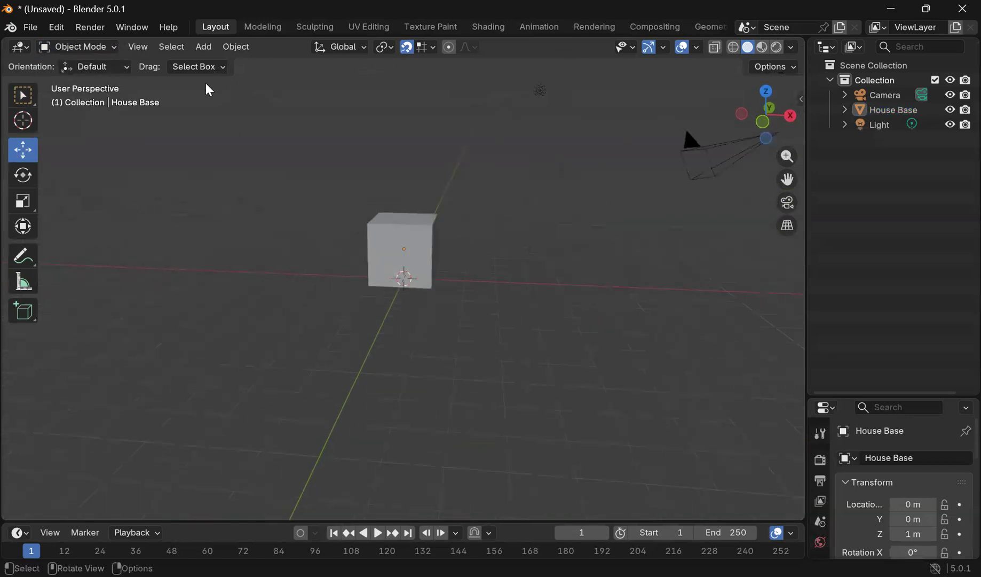
click(210, 47)
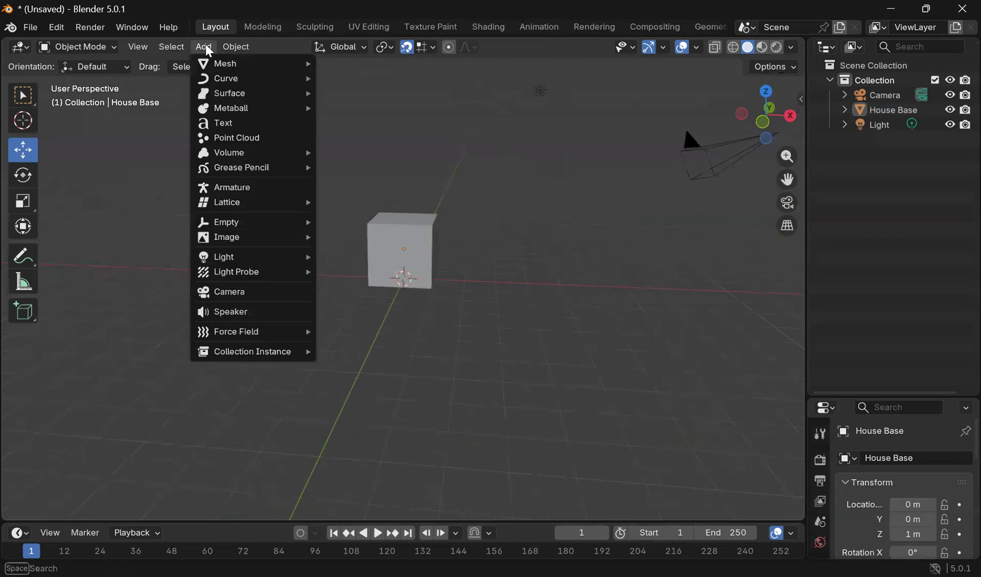
mouse_move(212, 69)
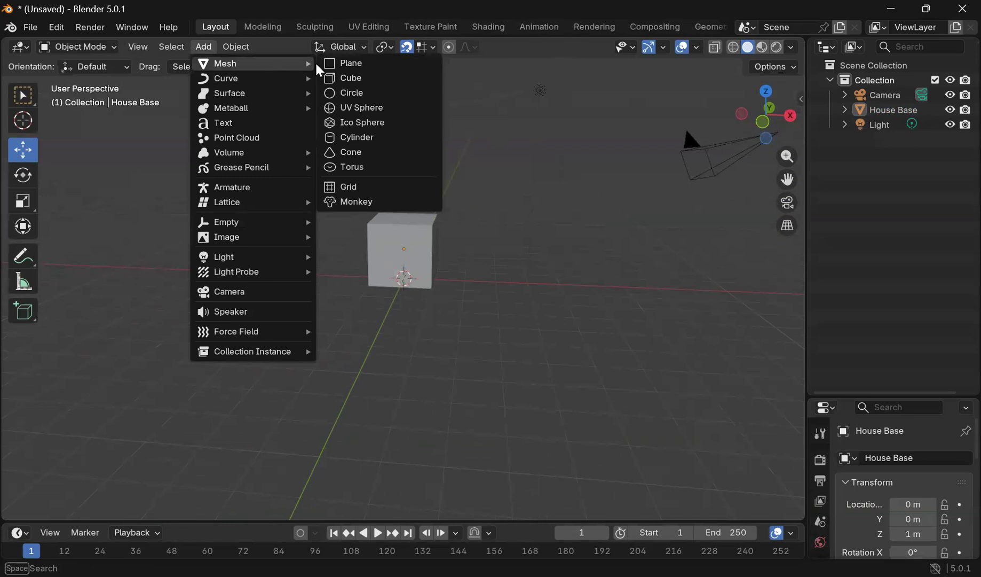
click(387, 64)
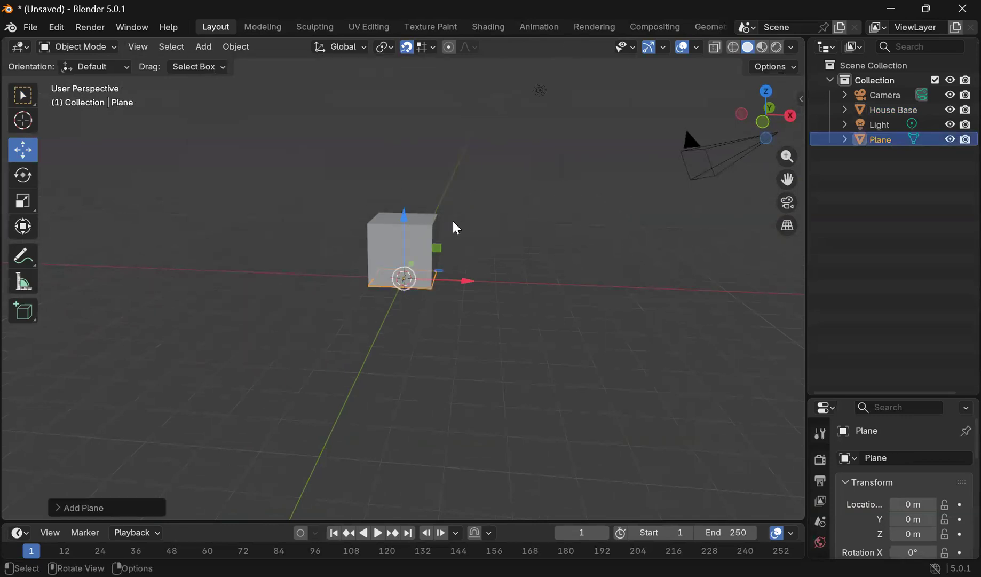
- Scale the plane up uniformly so it forms a wide ground surface around the House Base
scroll(453, 222, up, 3)
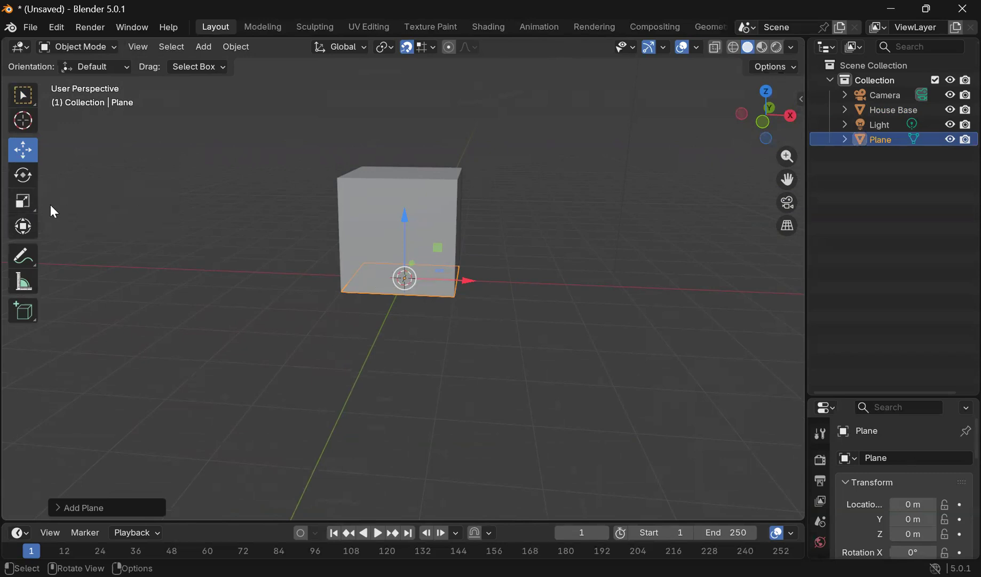
key(s)
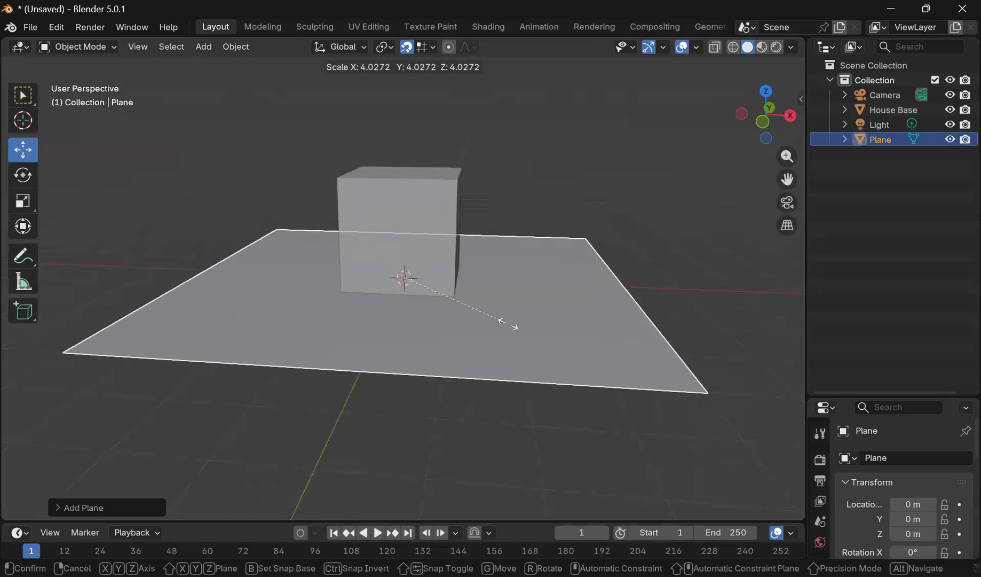
click(545, 344)
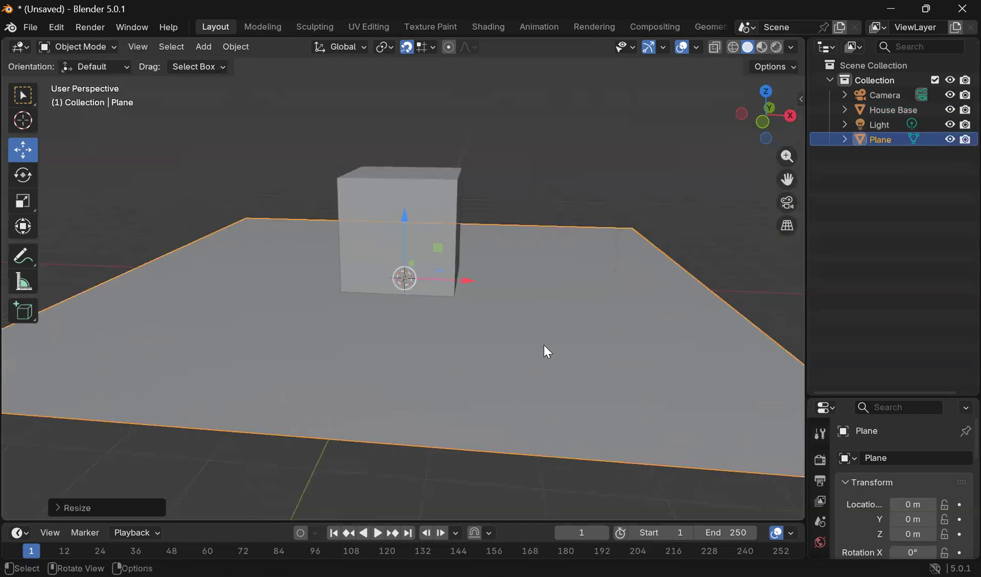
scroll(413, 350, down, 5)
middle_drag(413, 349, 446, 346)
scroll(408, 294, up, 5)
scroll(445, 345, down, 3)
middle_drag(418, 310, 429, 335)
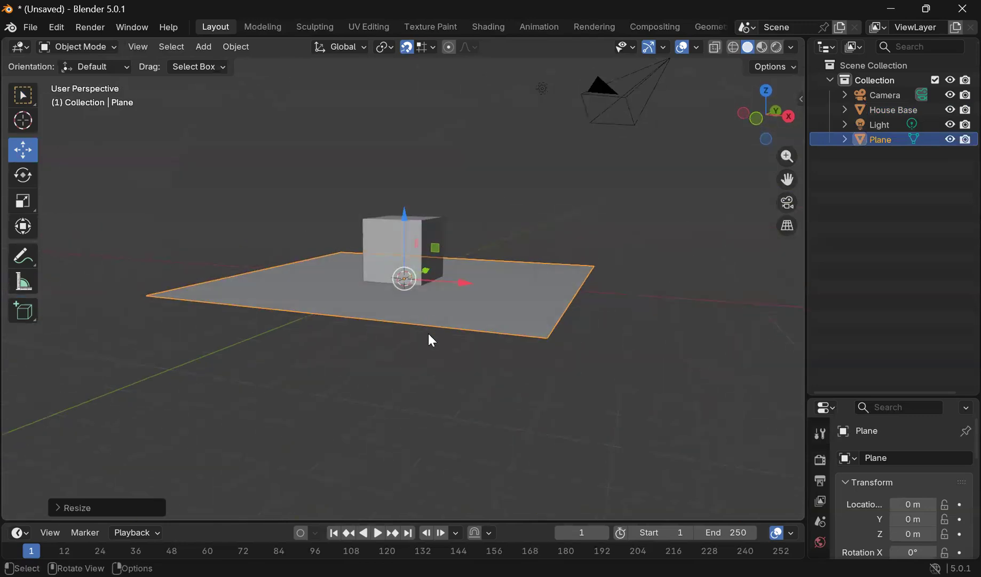
scroll(436, 343, up, 2)
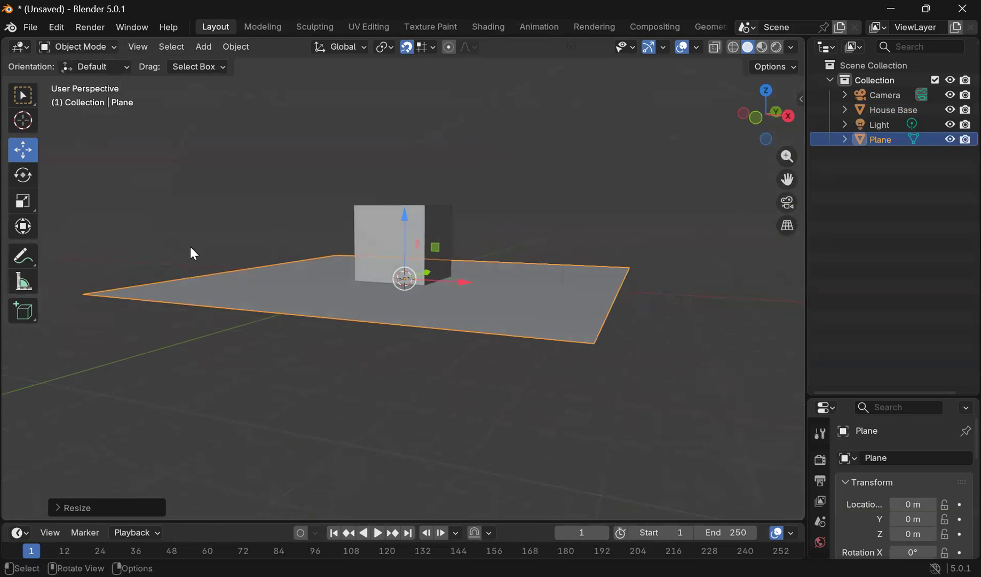
- In Edit Mode with face selection, extrude the plane's face 3 m straight down to form a thick slab
click(81, 46)
click(91, 80)
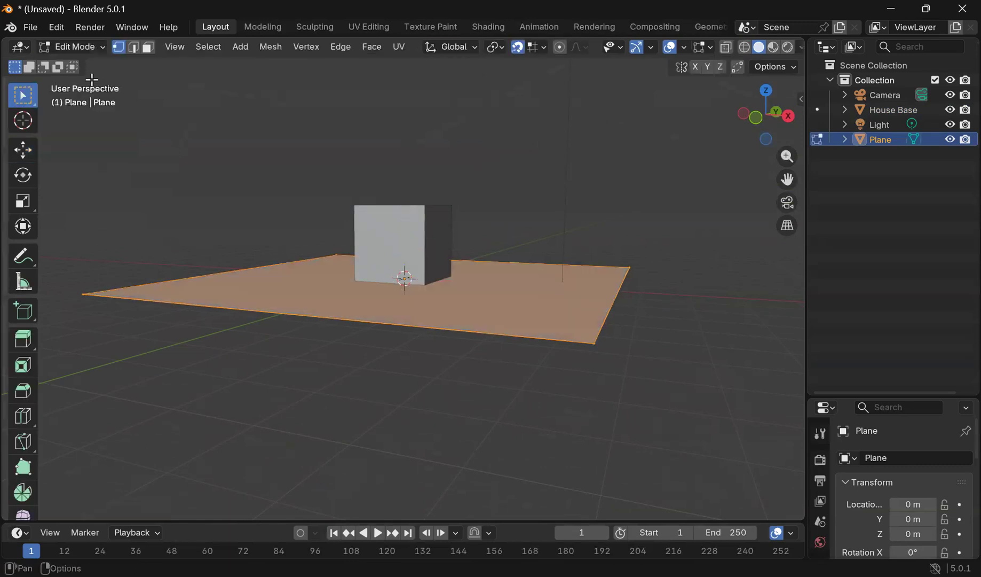
click(149, 46)
middle_drag(405, 328, 344, 182)
key(alt+a)
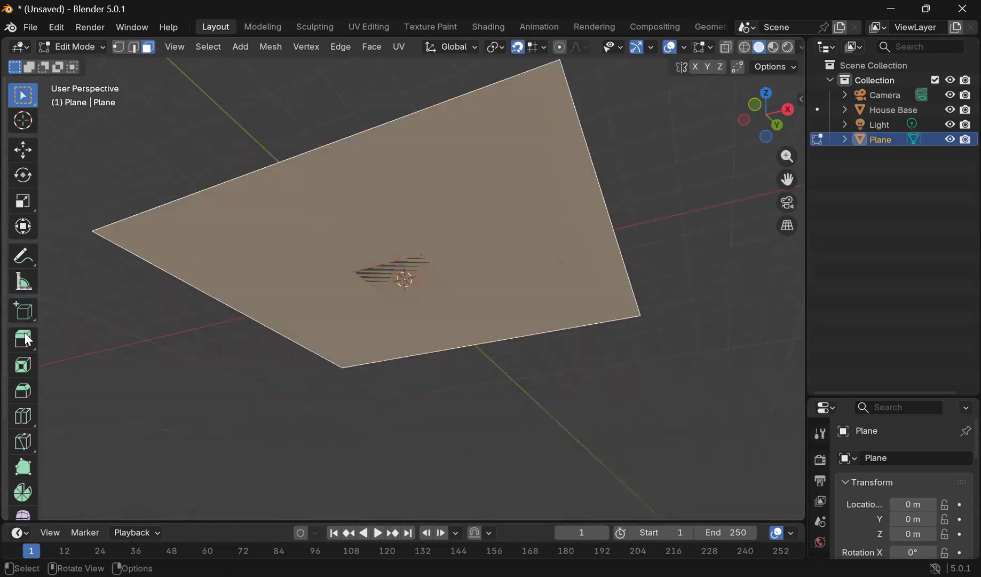
middle_drag(249, 325, 254, 349)
key(e)
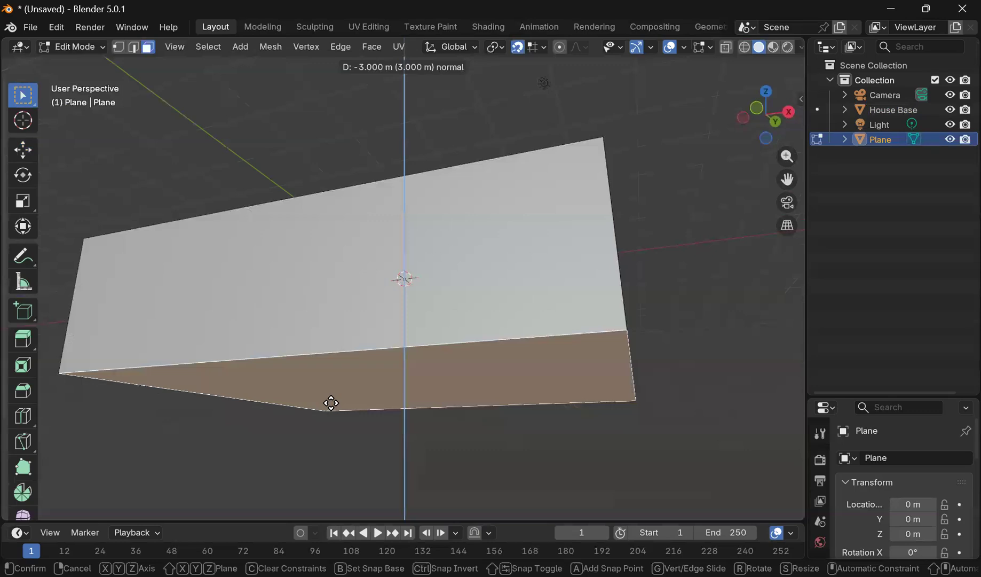
click(328, 402)
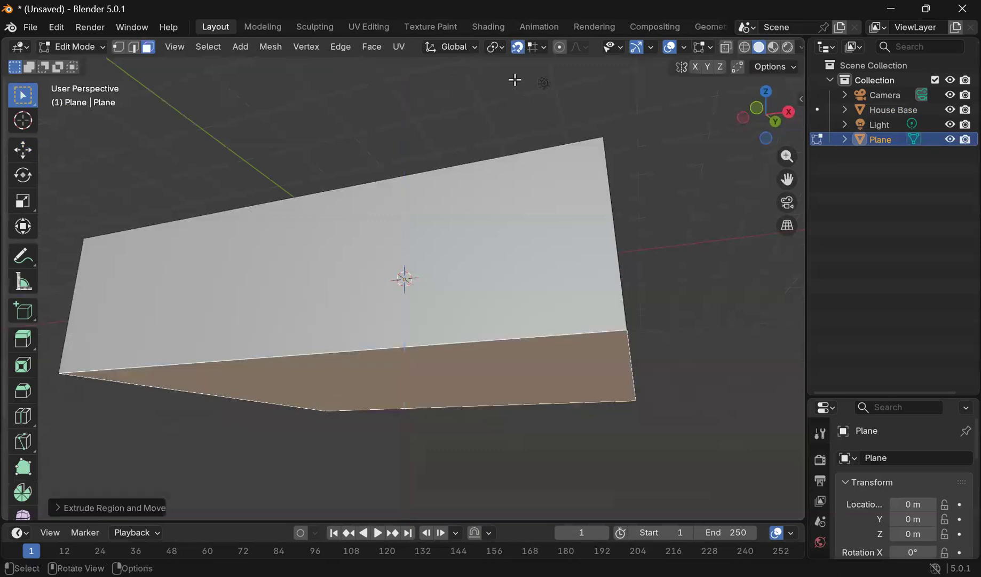
- Turn off snapping and raise the slab's bottom face along Z to make the slab thinner
click(517, 47)
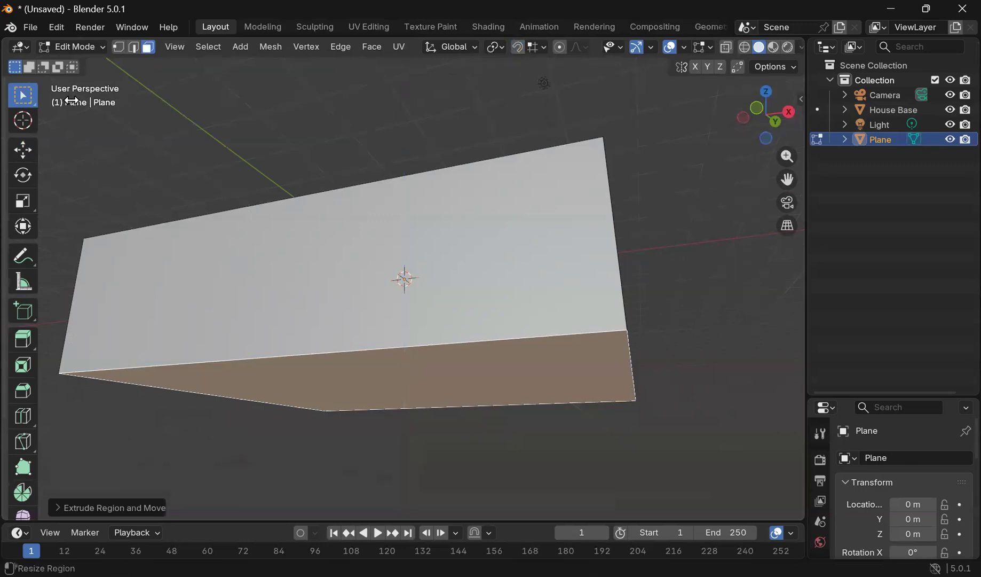
click(23, 150)
drag(403, 329, 425, 274)
middle_drag(425, 274, 431, 307)
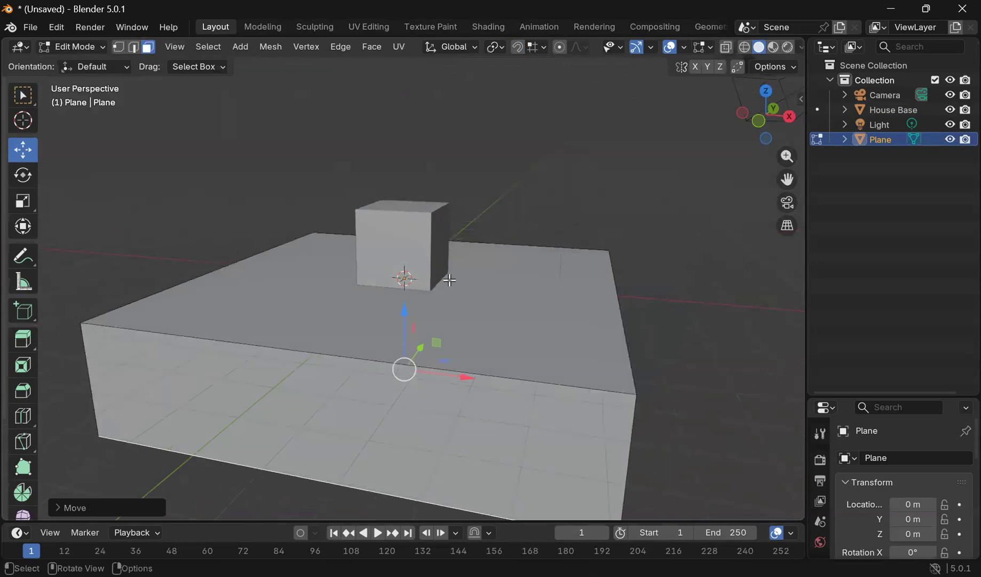
- Return to Object Mode and rename the Plane object as Ground
click(63, 47)
click(77, 64)
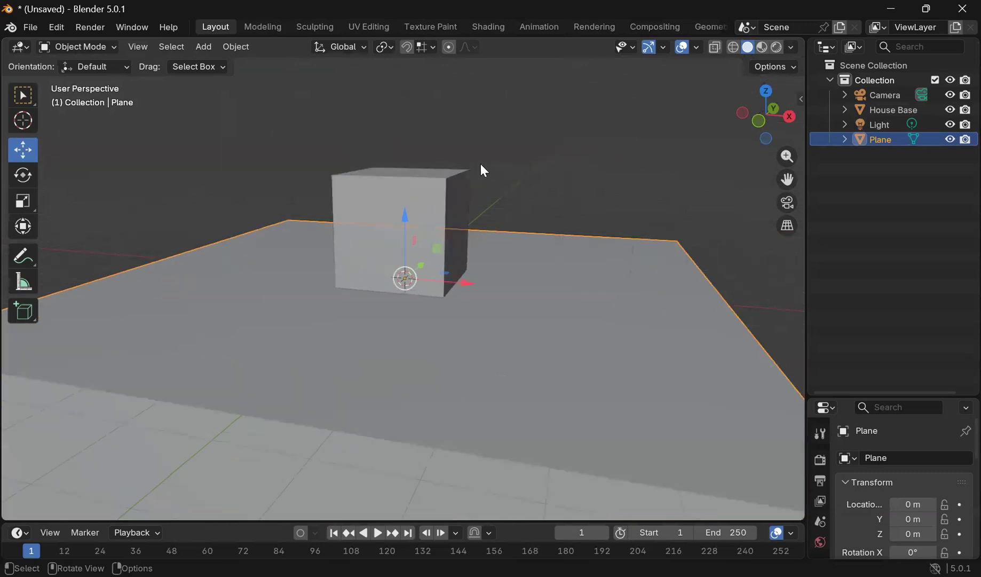
scroll(510, 160, up, 1)
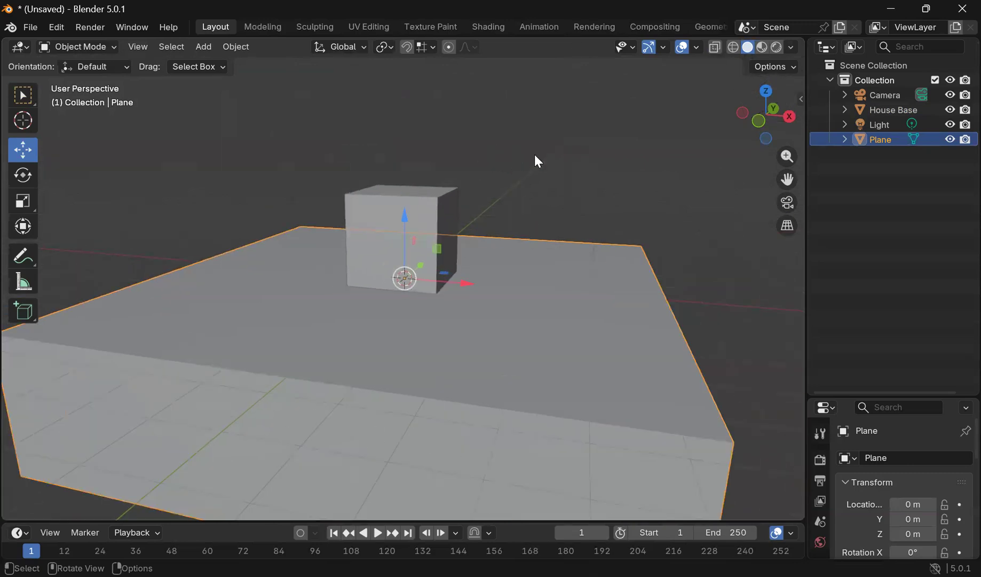
double_click(881, 138)
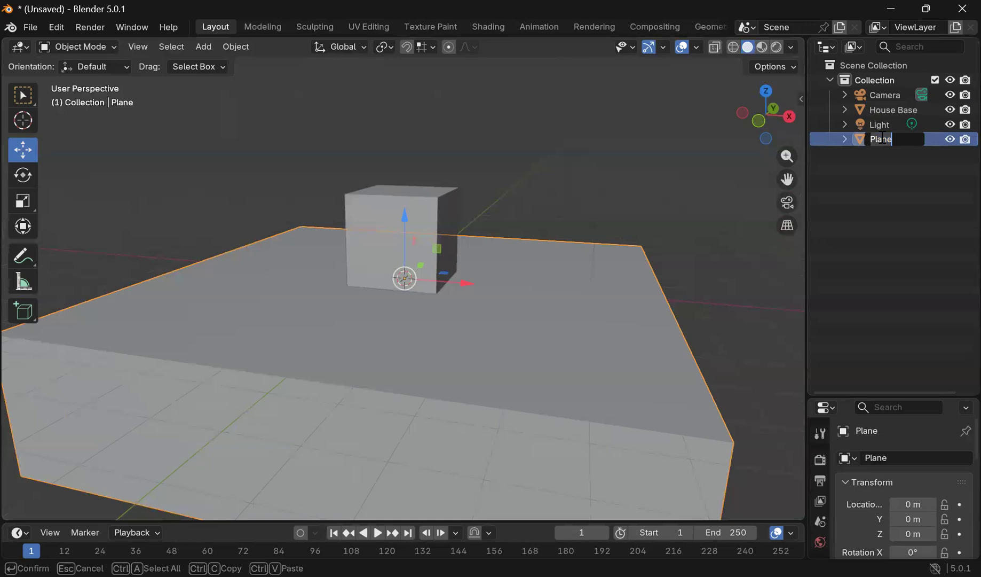
text(Ground)
key(Return)
- In Edit Mode on the House Base, move its +X side face outward along X to lengthen the box
click(74, 47)
click(443, 197)
middle_drag(445, 202, 326, 191)
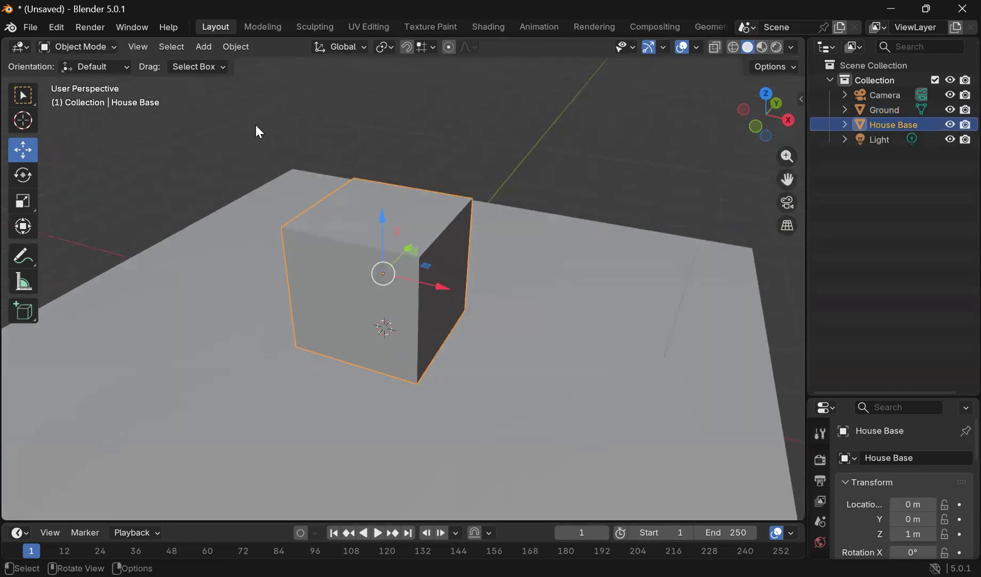
click(88, 46)
click(78, 78)
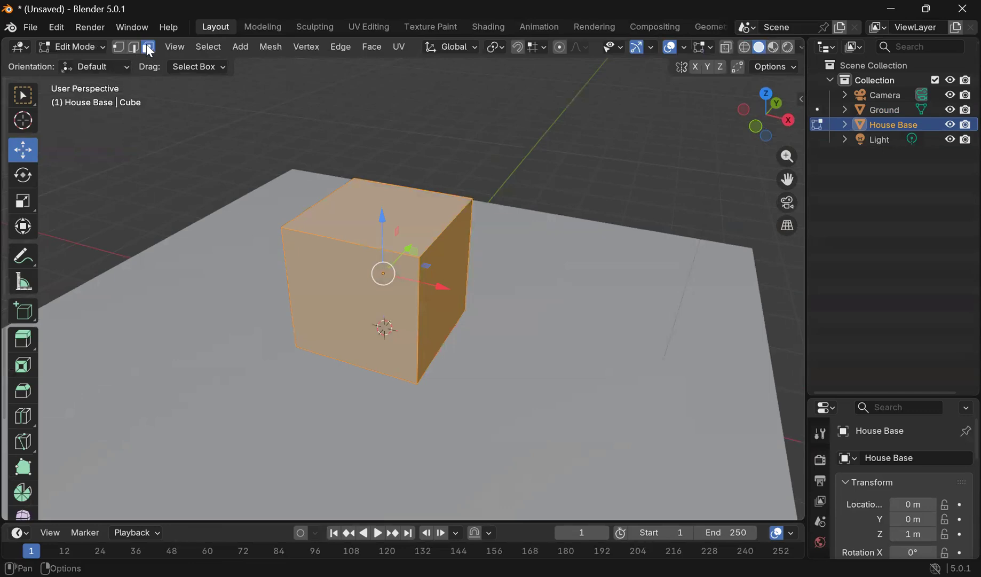
click(444, 242)
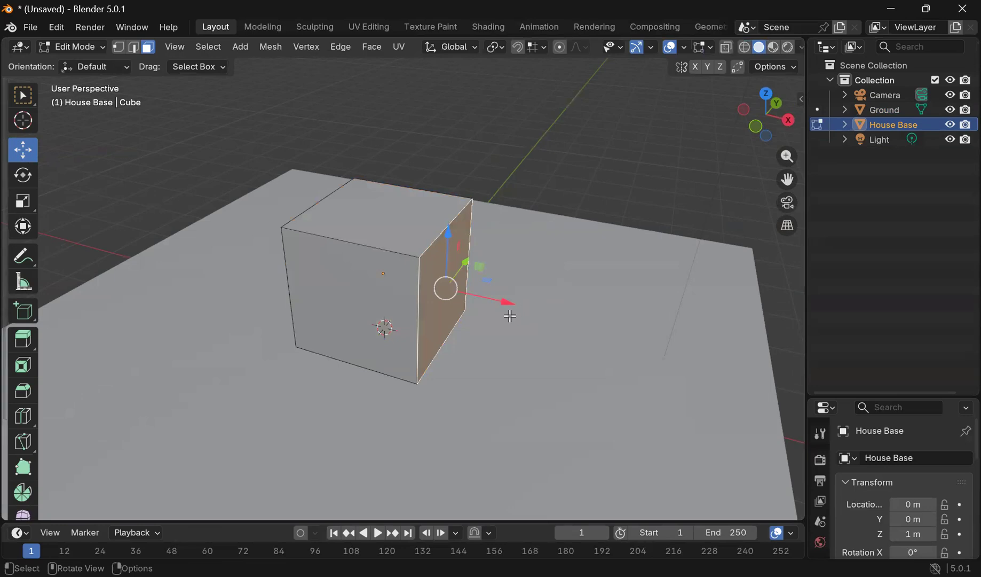
drag(508, 302, 596, 362)
middle_drag(496, 341, 530, 307)
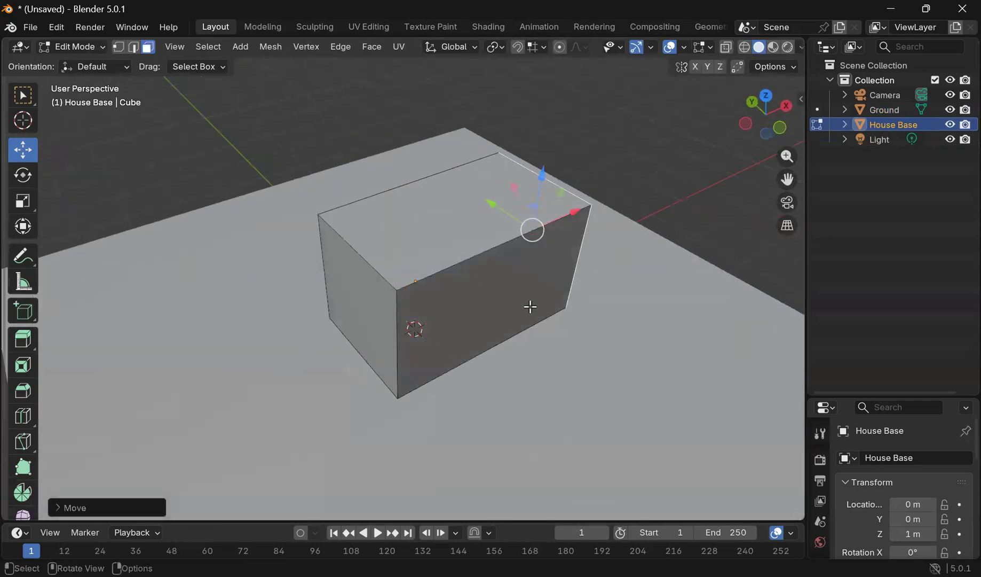
- Add one loop cut across the House Base's length and slide it toward the -X end
click(465, 256)
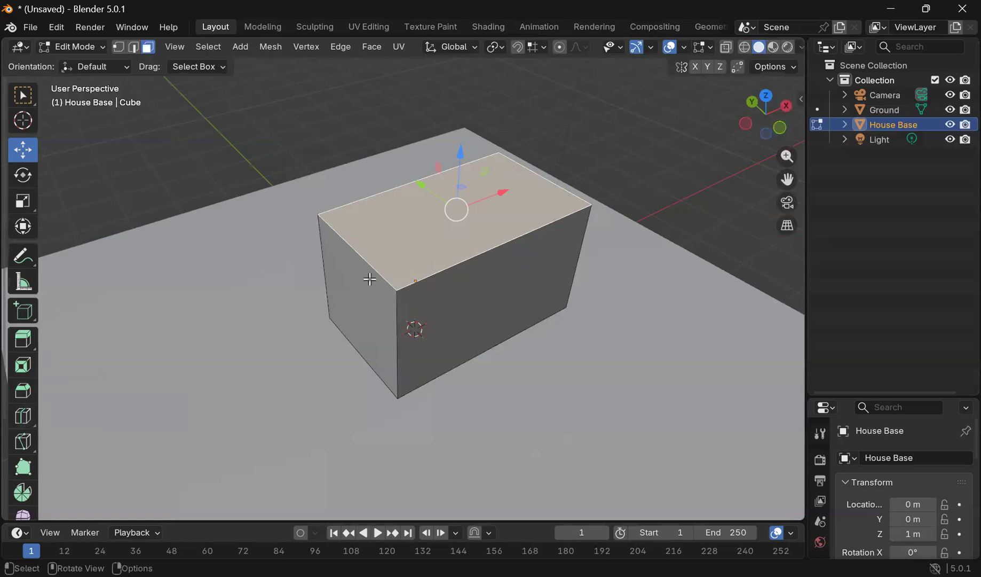
key(ctrl+r)
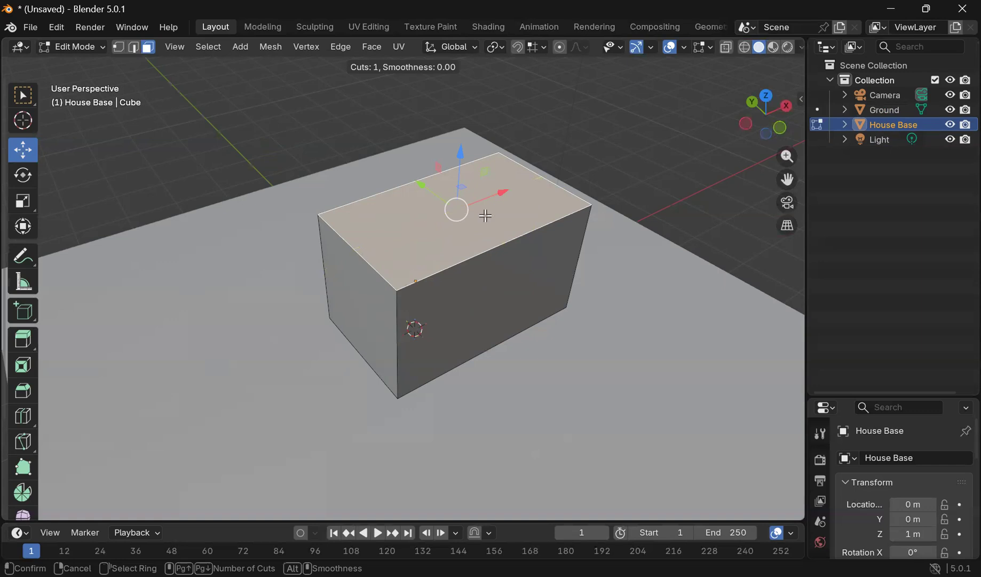
scroll(492, 257, up, 1)
scroll(382, 247, up, 3)
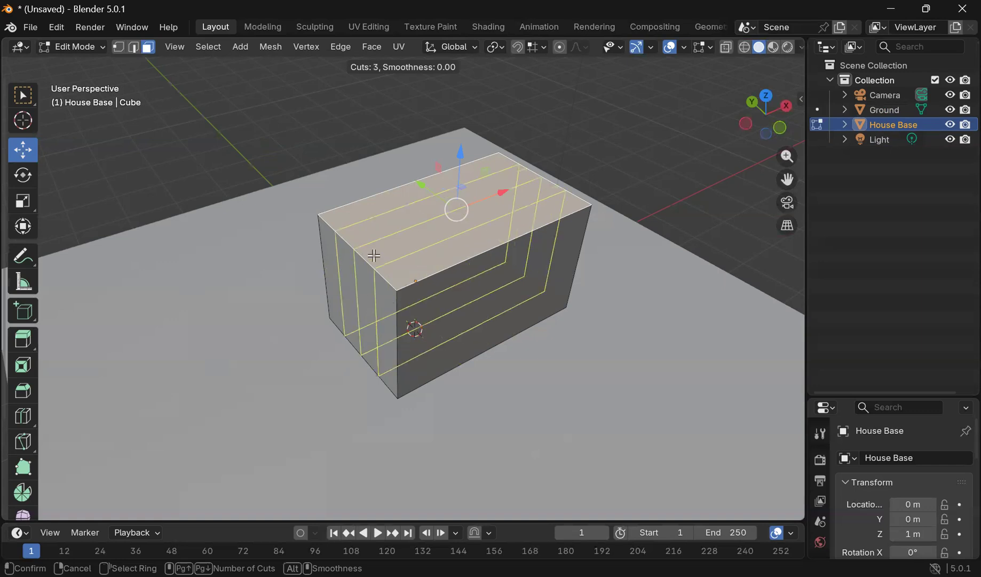
scroll(376, 241, down, 4)
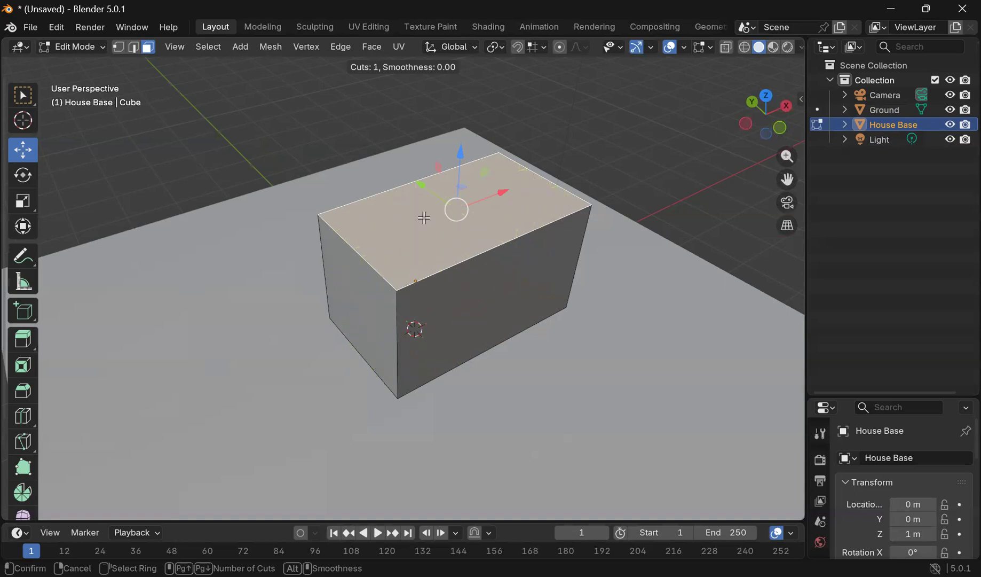
click(492, 239)
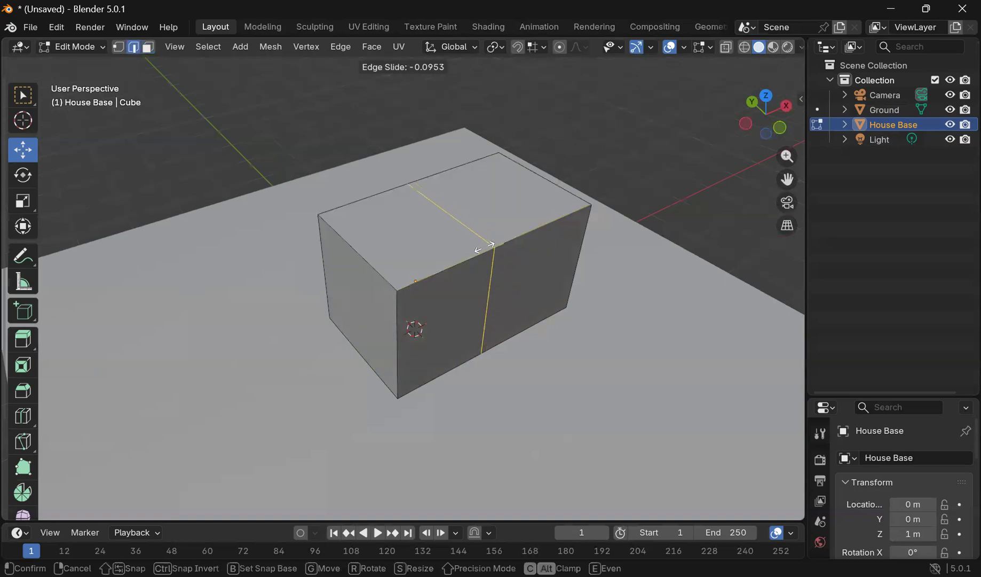
click(450, 261)
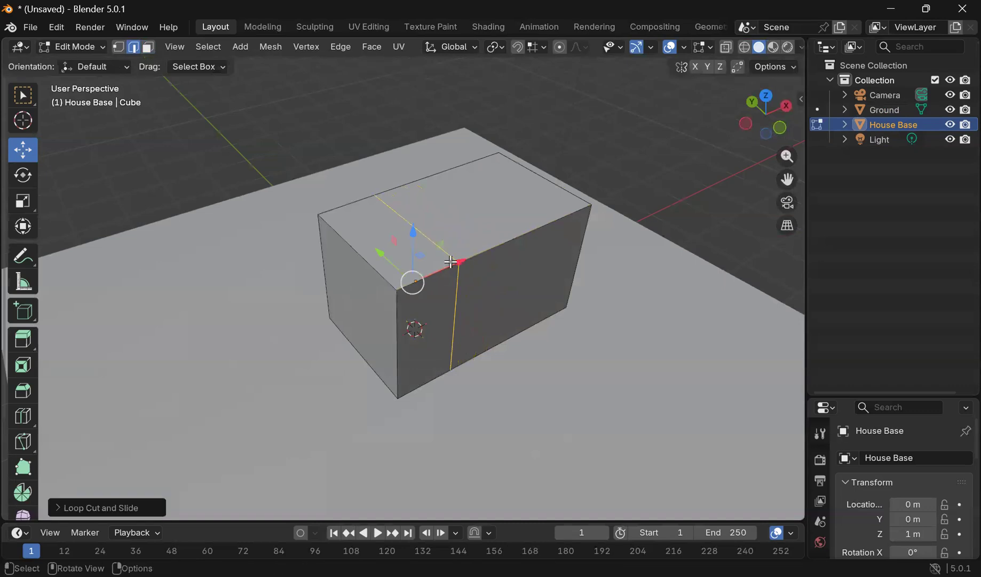
middle_drag(568, 250, 459, 262)
- Switch to face selection and select the narrow top face on the -X side of the loop cut
click(75, 47)
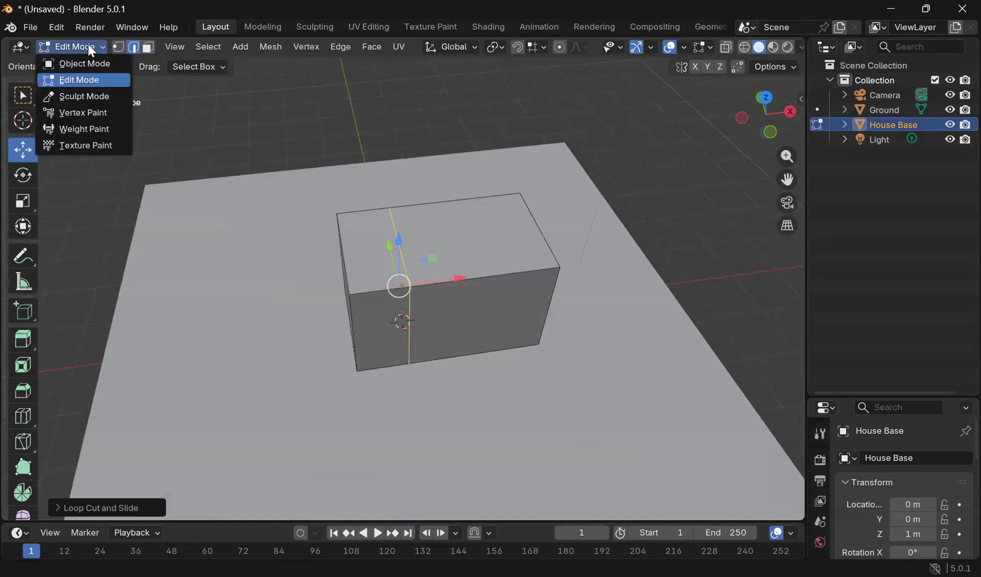
click(88, 46)
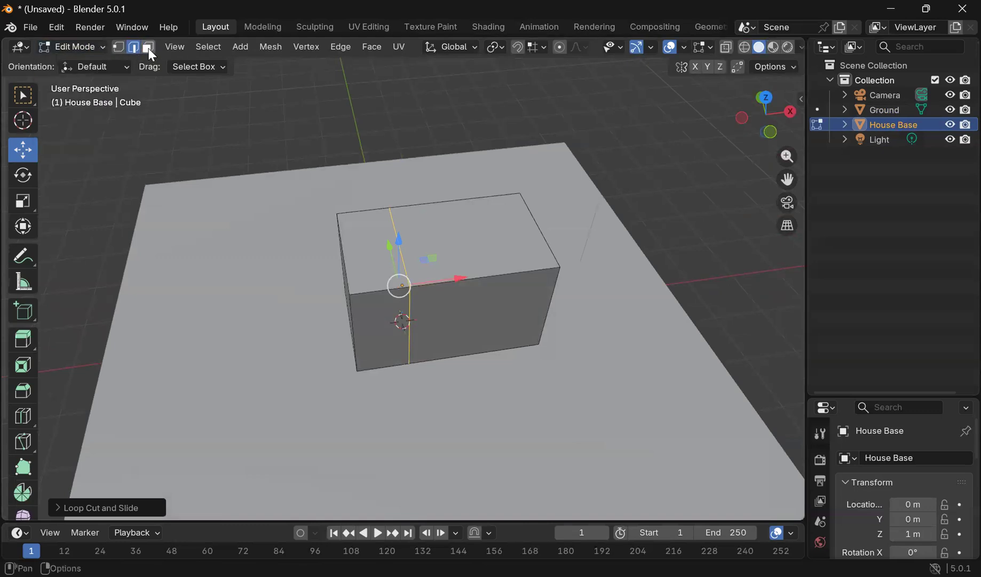
click(148, 48)
scroll(363, 222, up, 2)
click(366, 236)
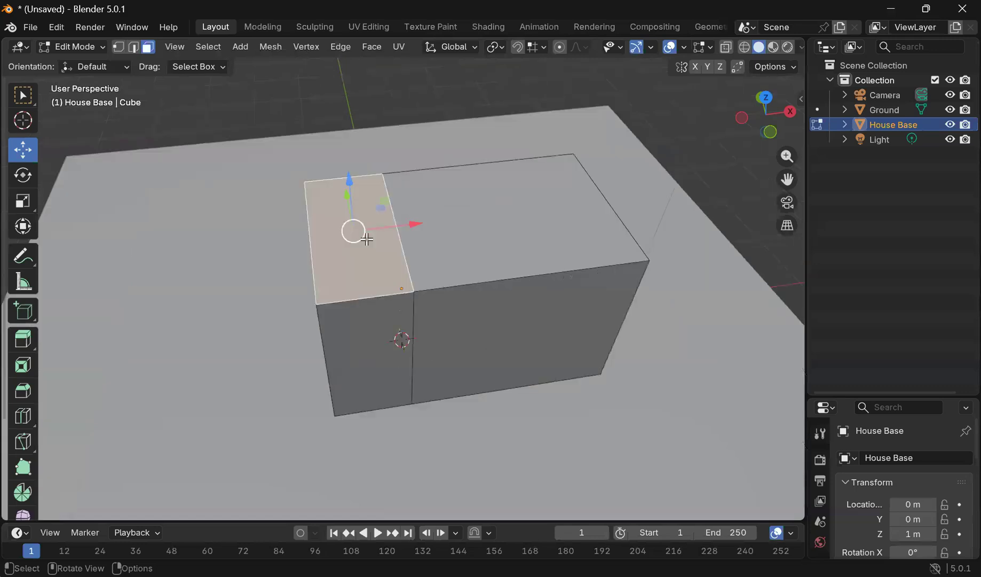
- Try to lower the narrow top face of the House Base along the Z axis
middle_drag(368, 237, 400, 228)
scroll(400, 225, down, 1)
drag(376, 200, 375, 222)
key(alt+z)
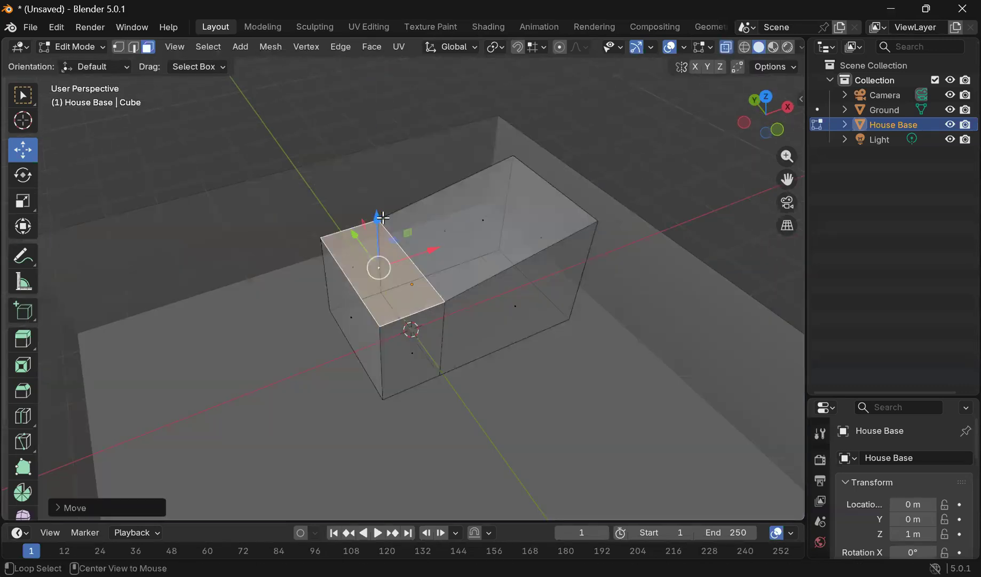
key(alt+z)
- Extrude the narrow top face upward along its normal to form a taller section at the -X end
middle_drag(412, 221, 57, 202)
middle_drag(458, 252, 92, 287)
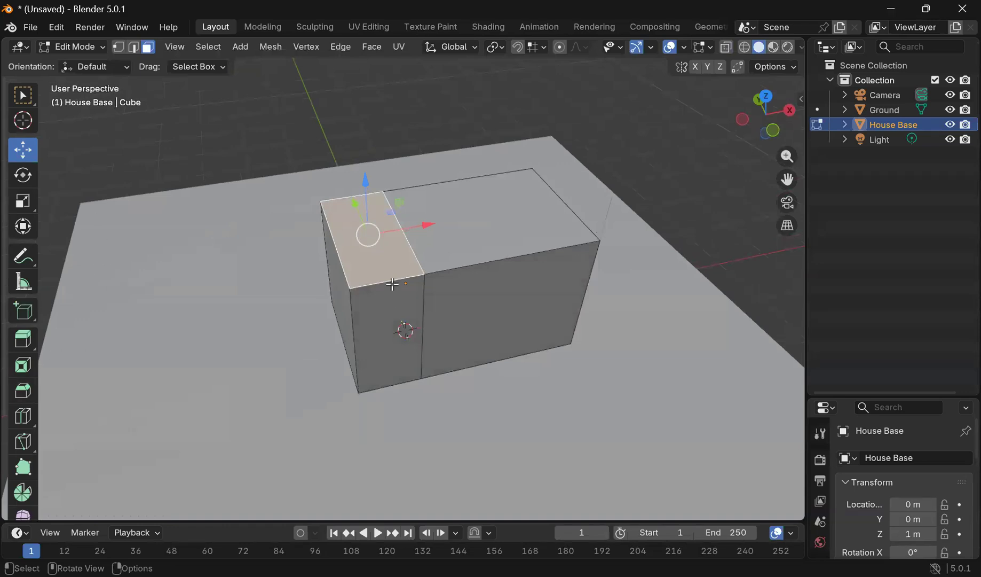
middle_drag(494, 257, 153, 305)
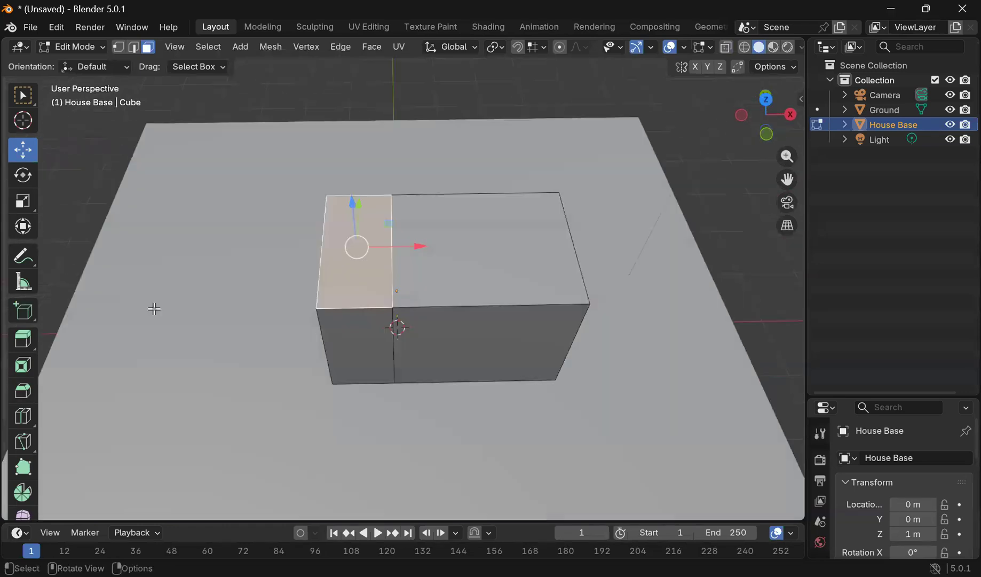
click(24, 339)
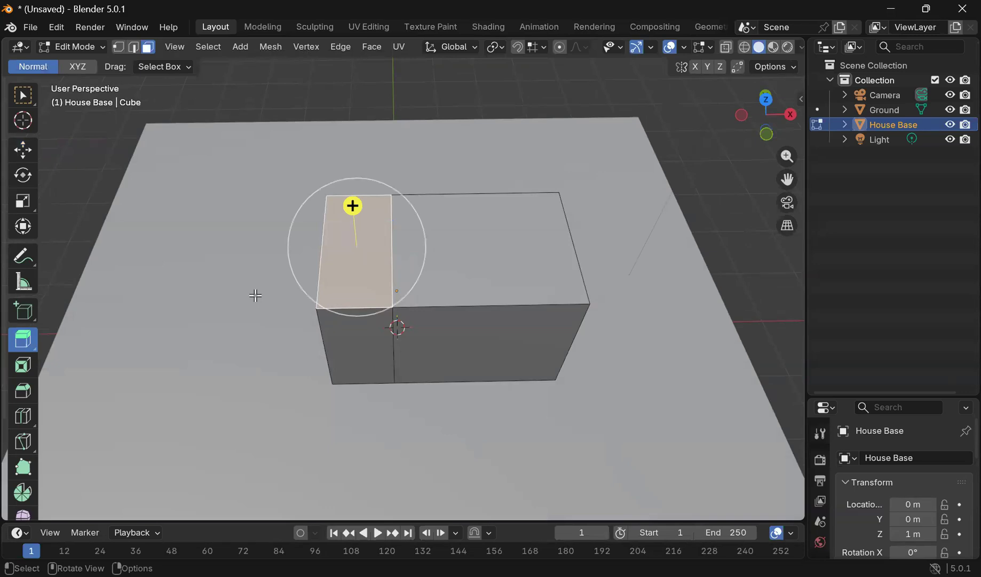
drag(352, 204, 352, 142)
mouse_move(466, 231)
middle_down()
mouse_move(449, 212)
mouse_move(466, 221)
middle_up()
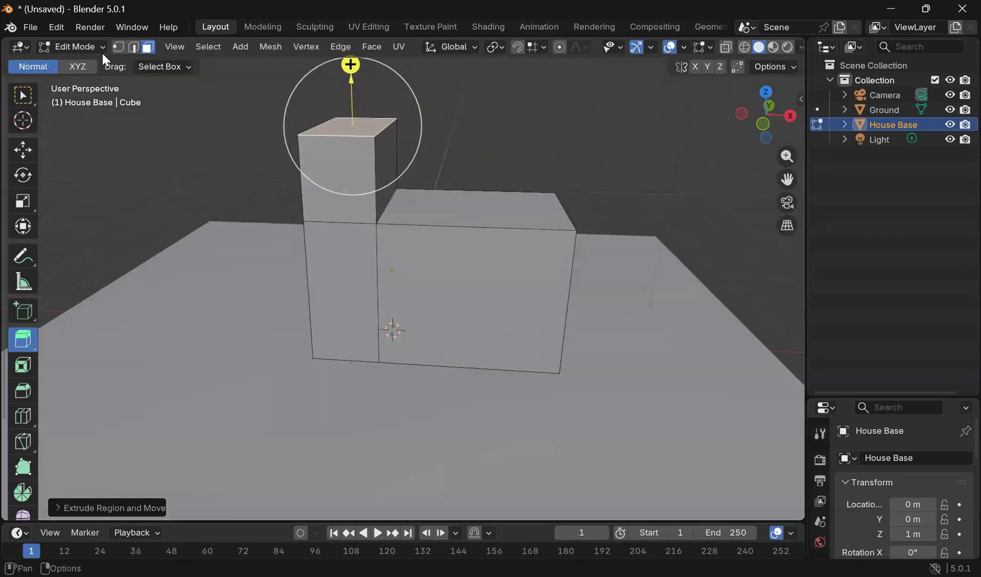
- Switch to edge selection and lower the House Base's top edge at the +X end by about 0.6 m along Z
click(133, 48)
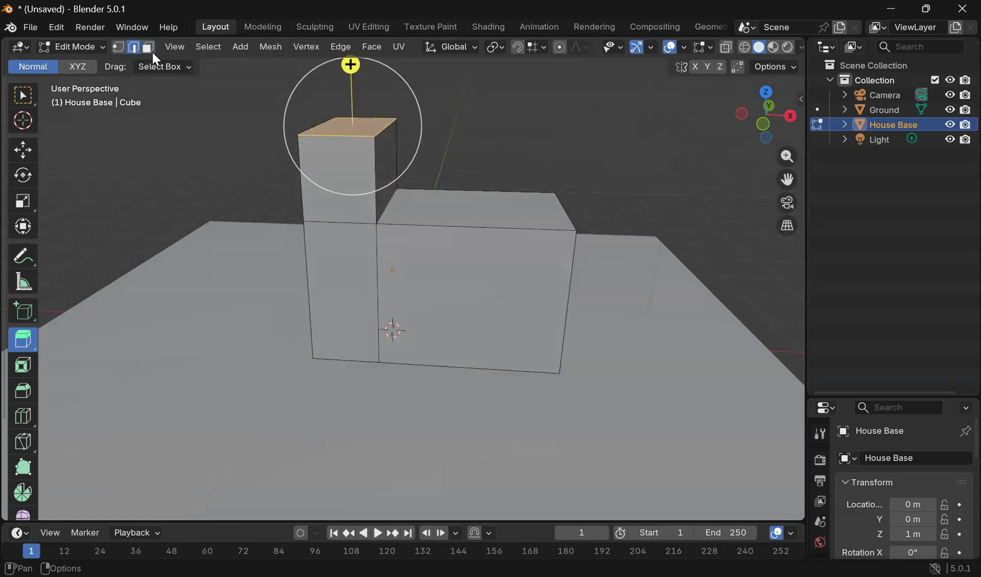
middle_drag(521, 210, 552, 245)
click(519, 241)
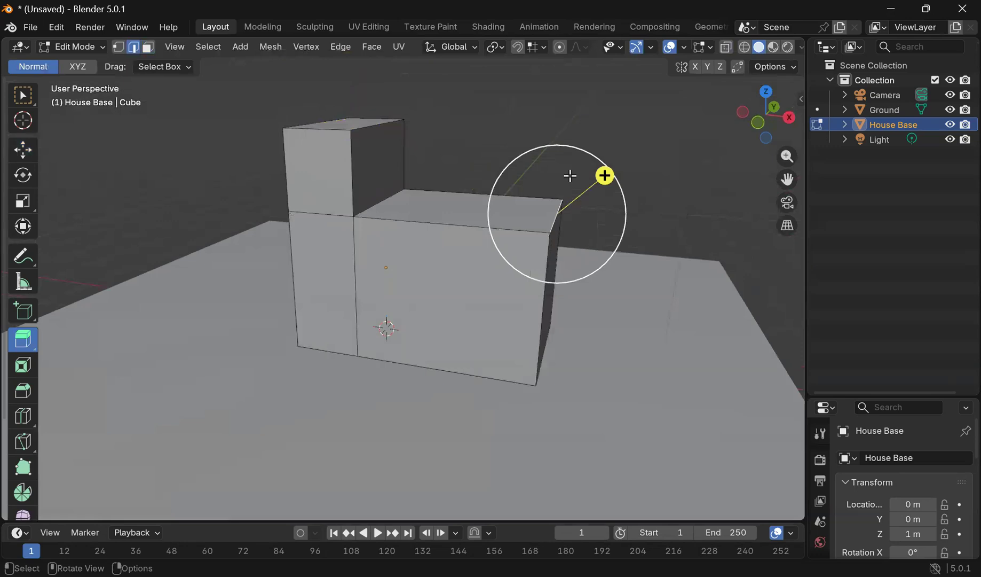
key(g)
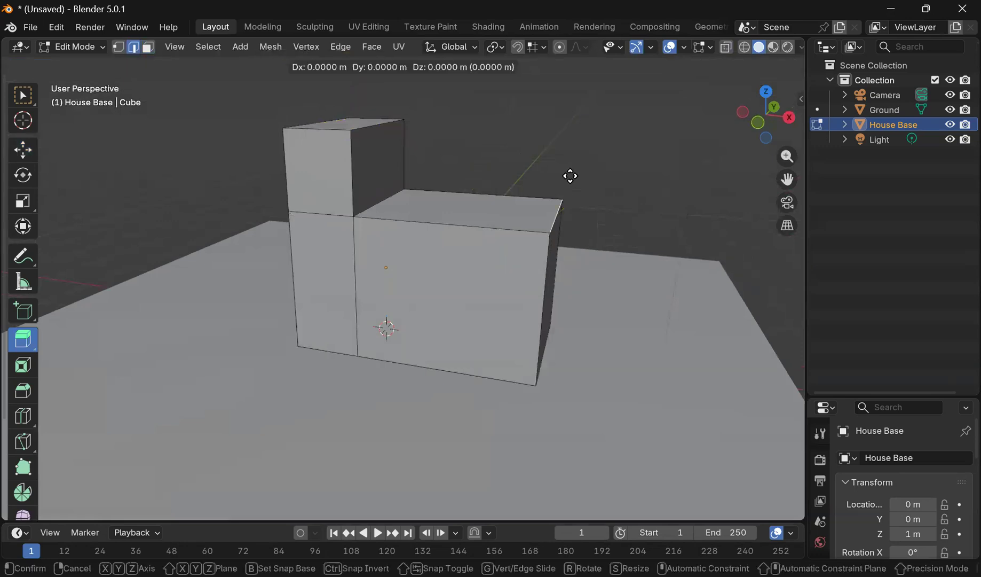
key(z)
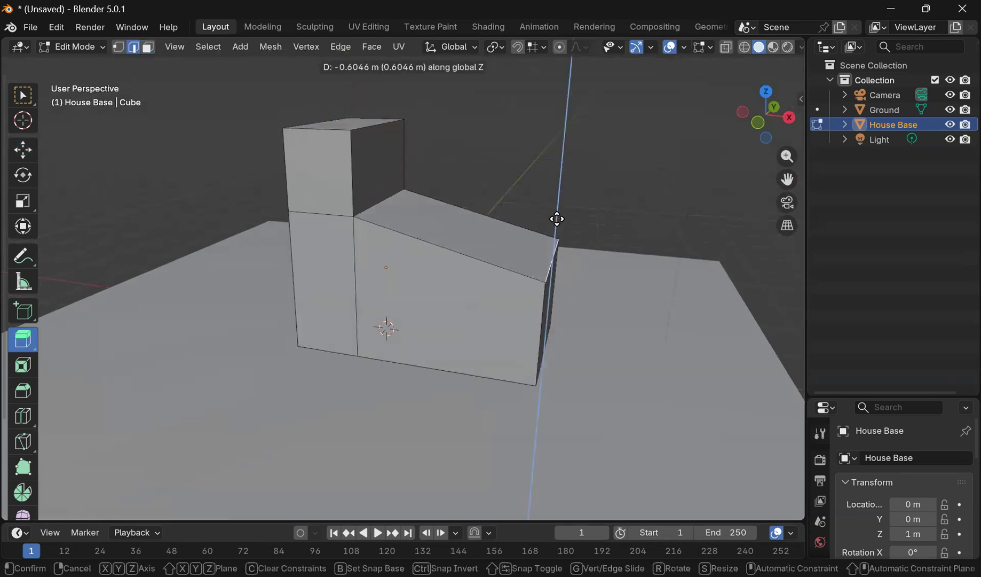
click(557, 219)
- Add one loop cut across the middle of the House Base's sloped section
middle_drag(385, 230, 221, 222)
scroll(429, 217, down, 2)
scroll(429, 217, up, 3)
scroll(414, 191, down, 3)
scroll(411, 192, up, 2)
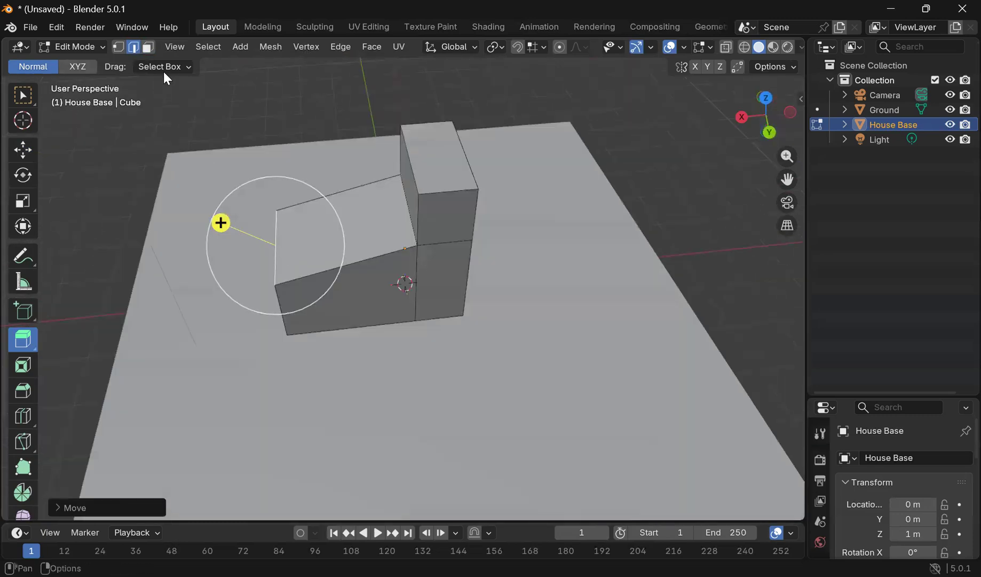
click(147, 46)
click(341, 226)
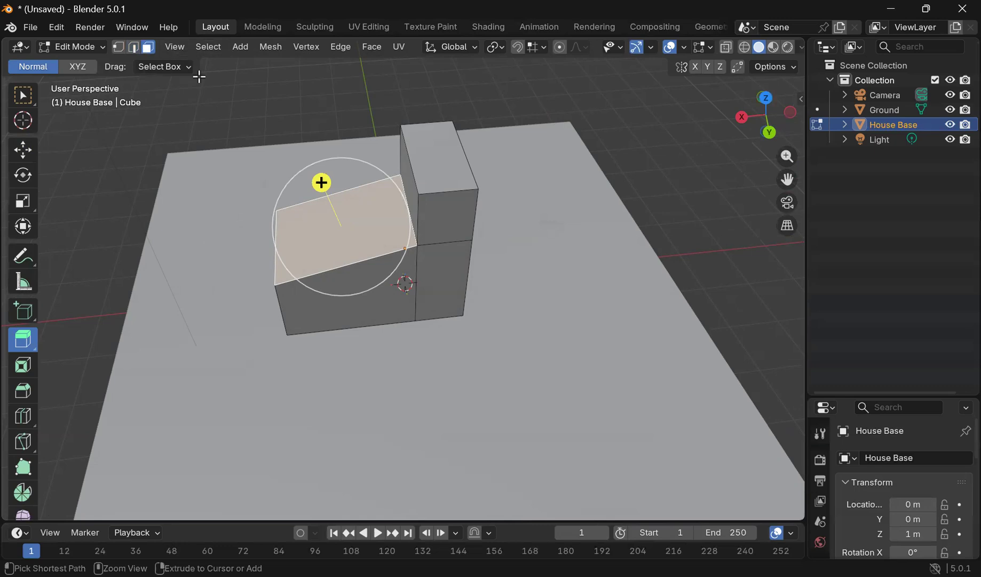
key(ctrl+r)
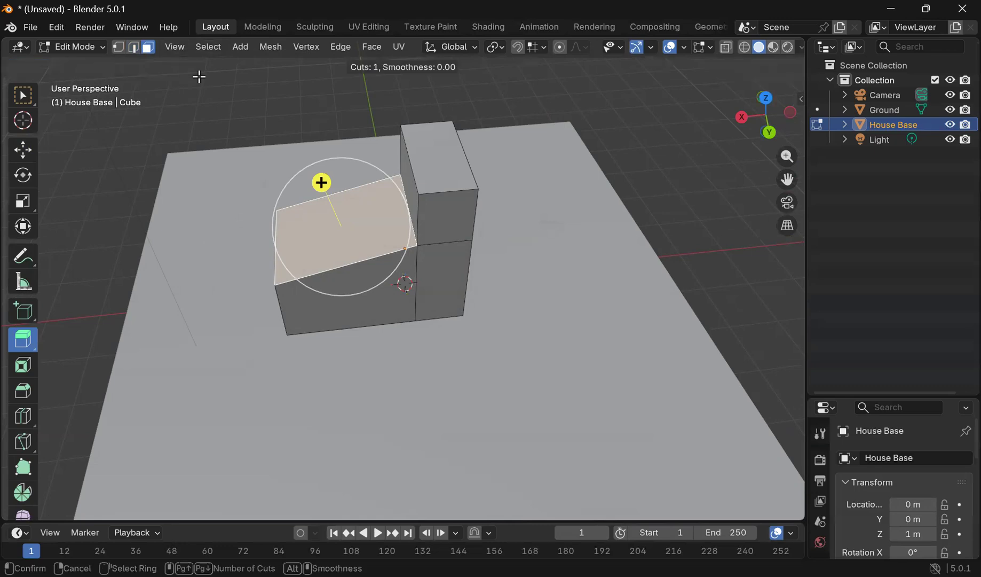
click(346, 264)
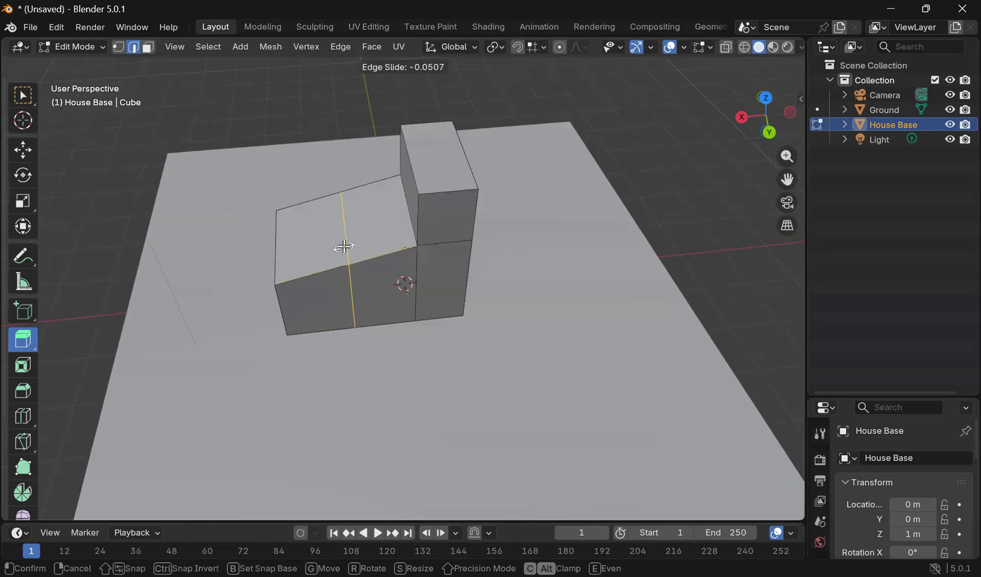
click(345, 259)
middle_drag(270, 323, 505, 316)
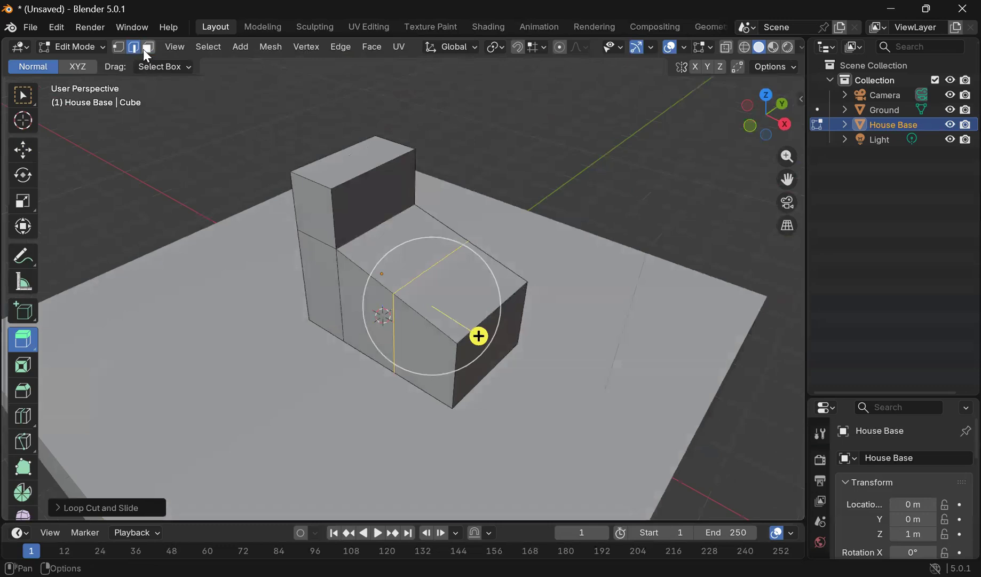
- Try to extrude the outer sloped top face at the House Base's +X end
click(147, 46)
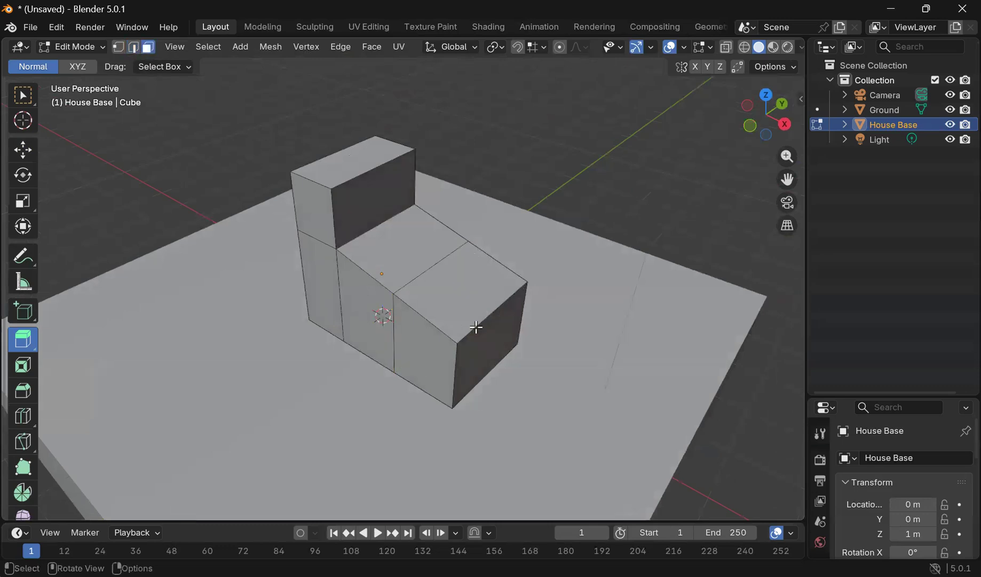
middle_drag(478, 328, 485, 254)
click(479, 249)
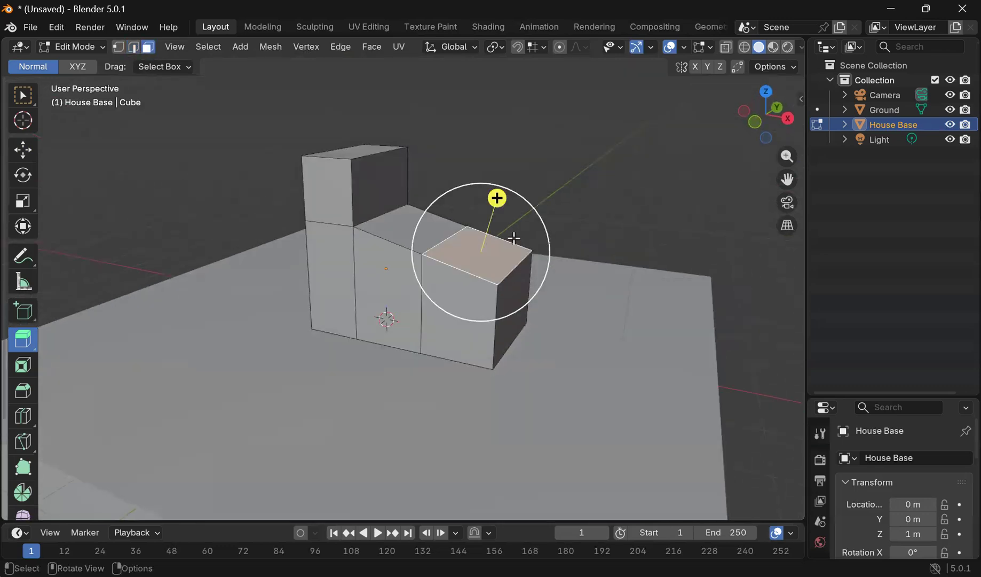
key(e)
key(Escape)
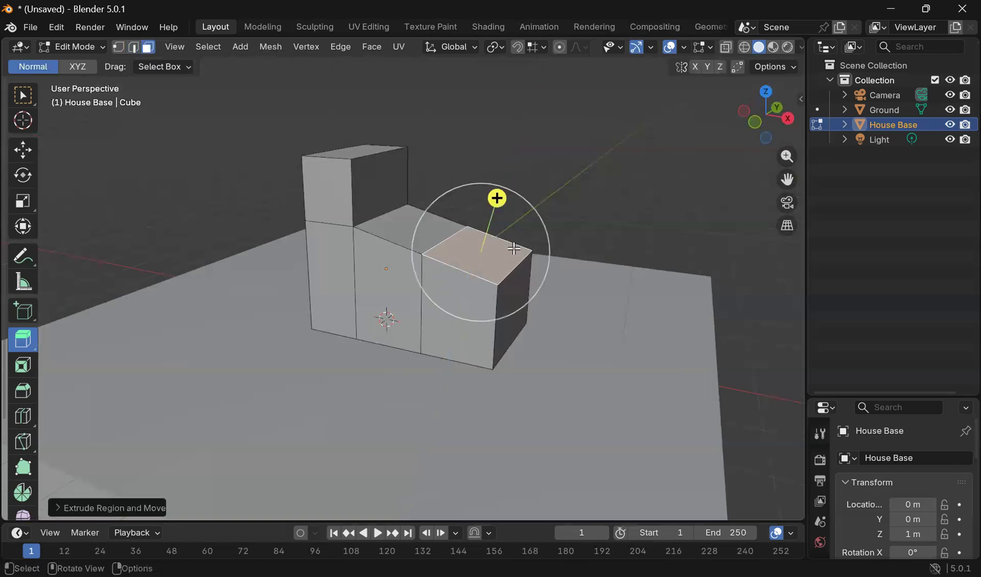
middle_drag(630, 214, 624, 214)
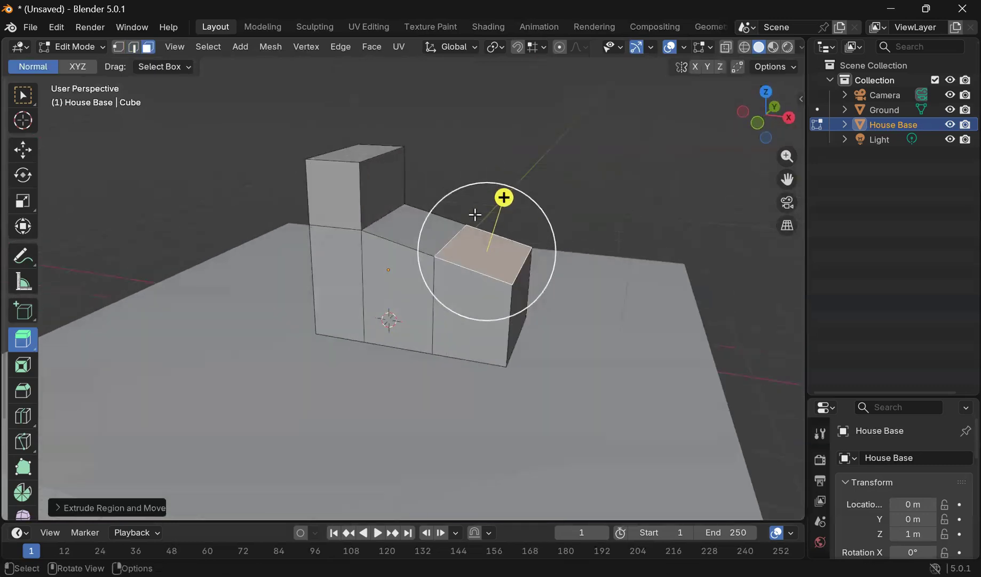
right_click(24, 338)
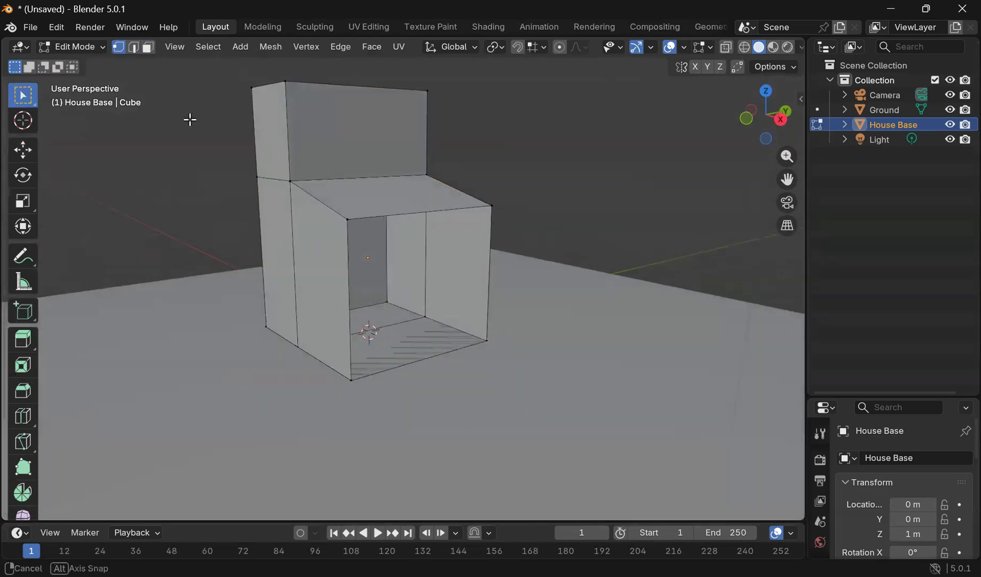
- Select the edge loop around the open +X end of the House Base and fill it with a face
middle_drag(416, 179, 388, 175)
click(135, 47)
click(451, 223)
middle_drag(448, 223, 321, 209)
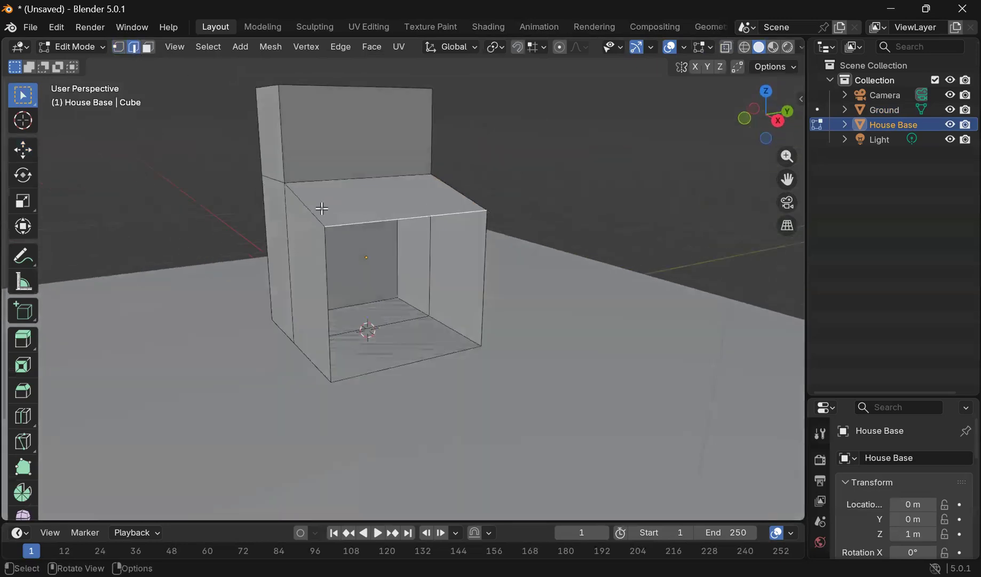
middle_drag(442, 260, 491, 287)
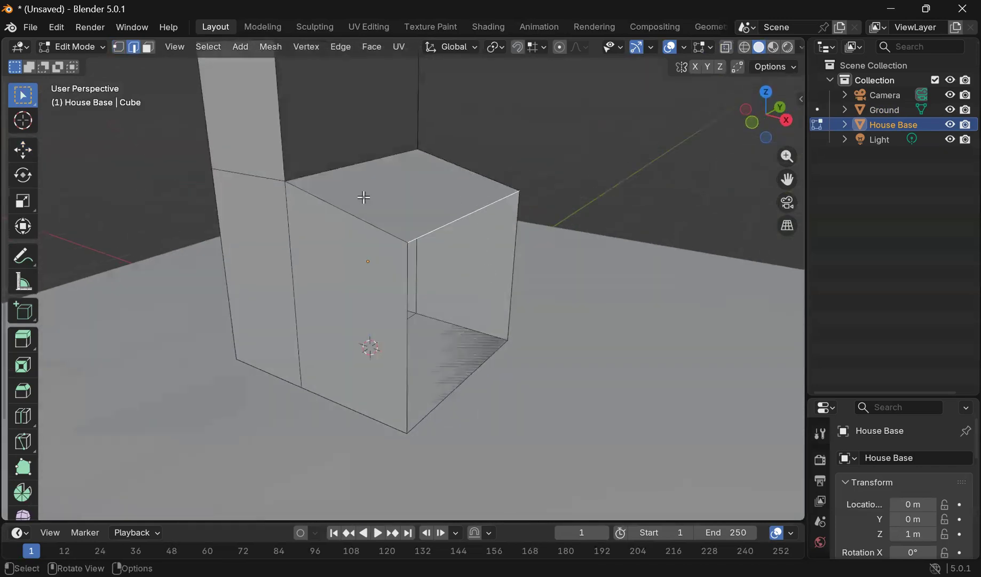
click(209, 47)
mouse_move(252, 279)
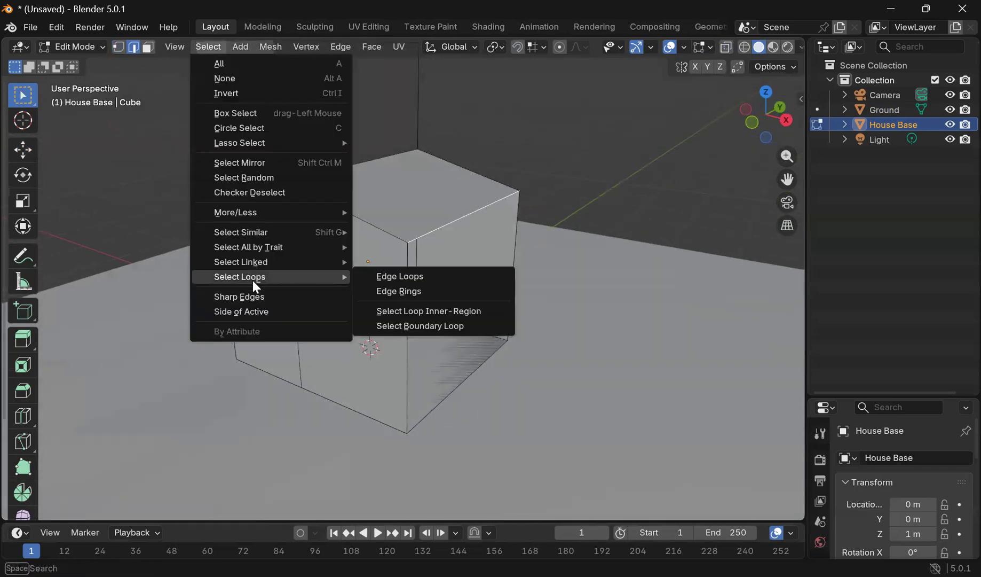
click(429, 276)
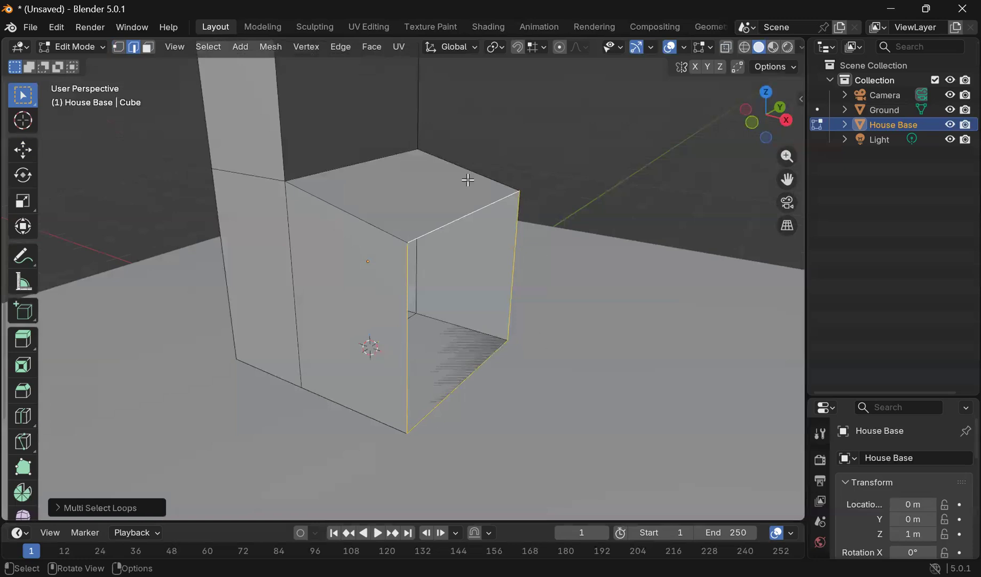
middle_drag(574, 225, 581, 241)
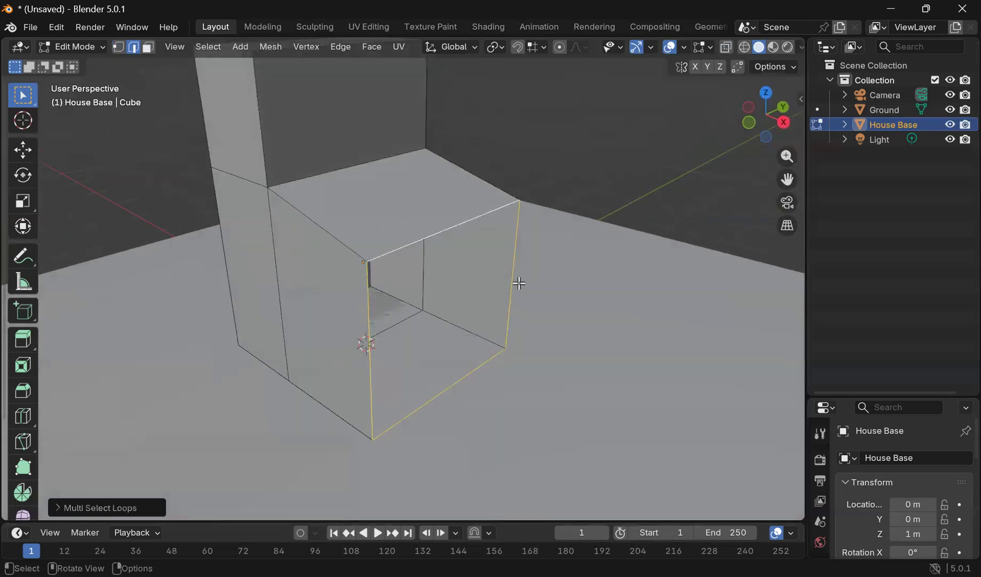
key(f)
- Extrude the new end face of the House Base about 1.4 m along the X axis
middle_drag(547, 374, 579, 367)
scroll(486, 271, down, 3)
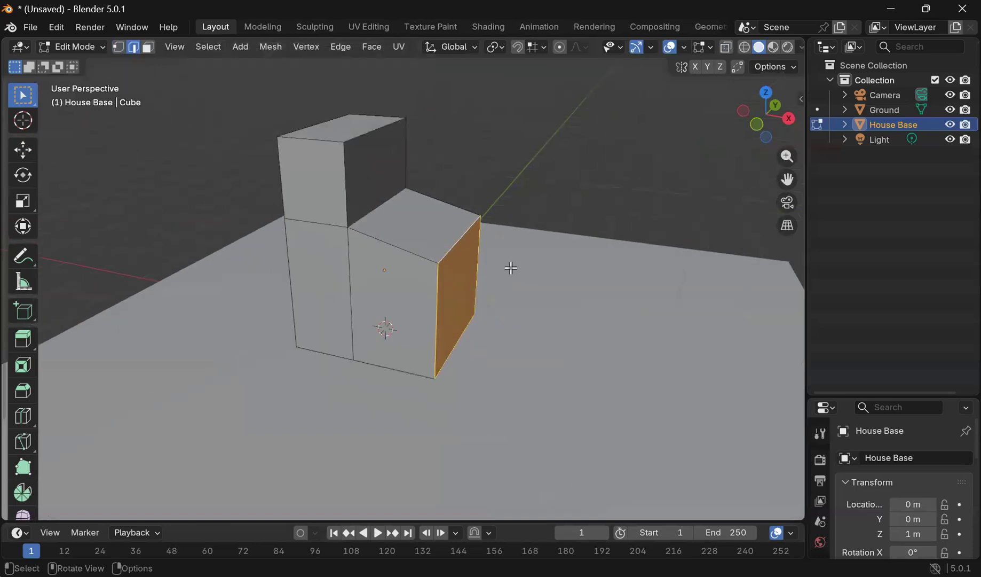
scroll(511, 267, up, 1)
key(g)
key(x)
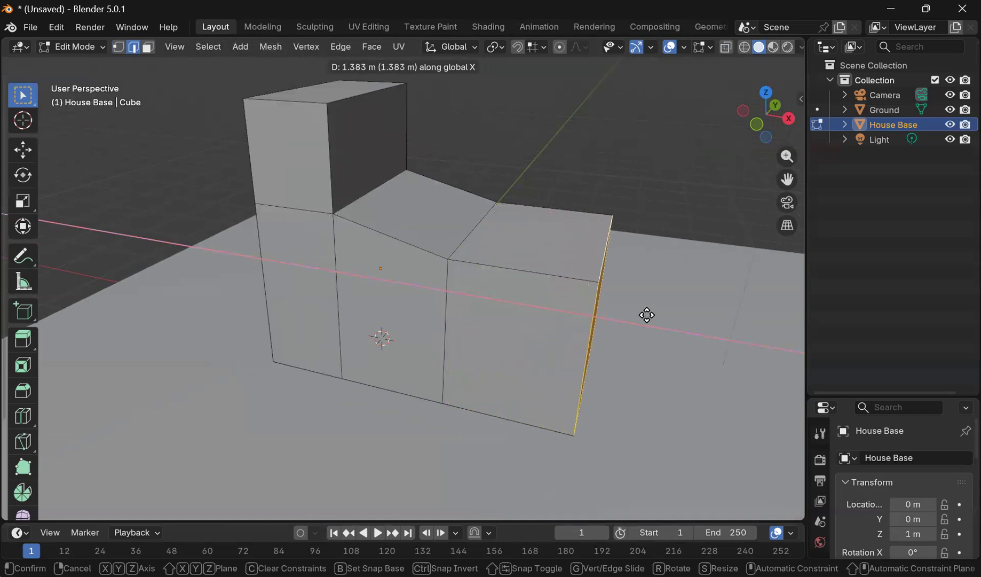
click(641, 308)
- Lower the top edge at the +X end of the extruded section along Z to form a steeper slope
middle_drag(640, 309, 296, 131)
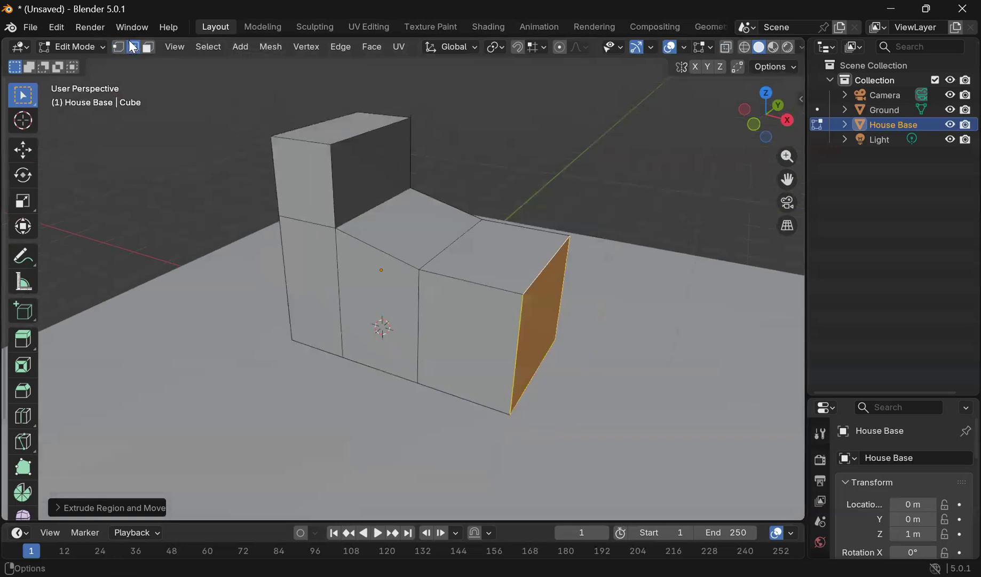
click(552, 260)
middle_drag(588, 274, 564, 262)
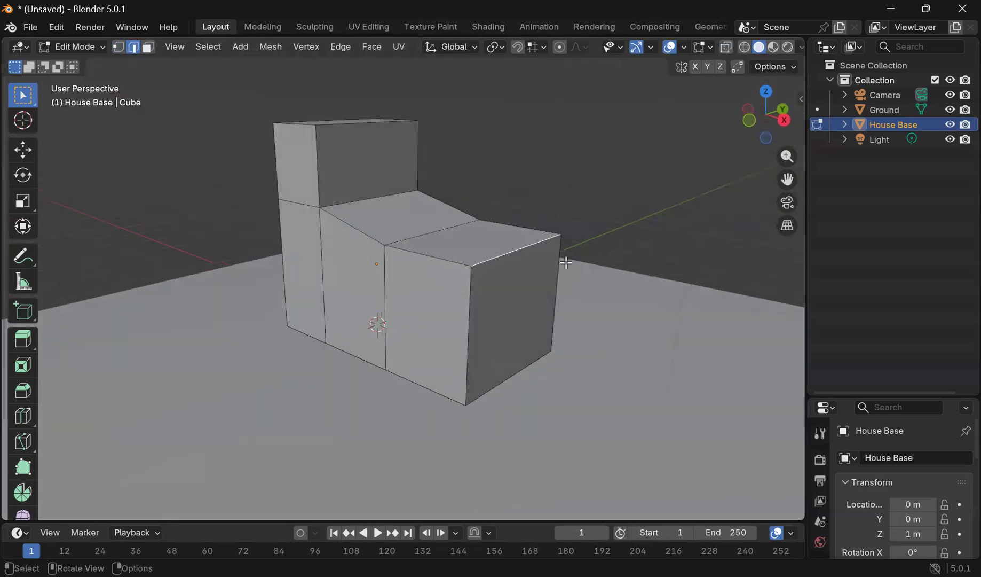
key(g)
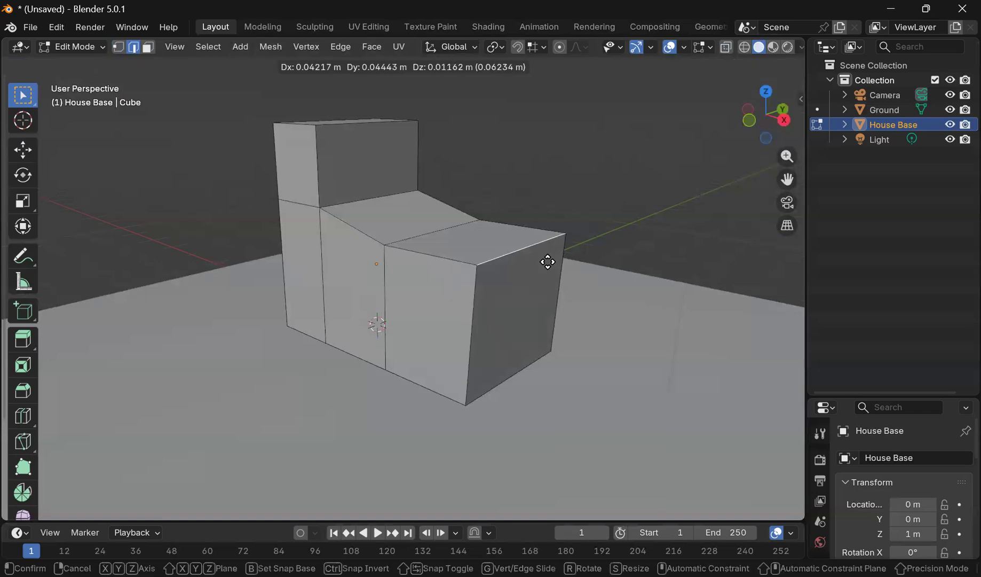
key(z)
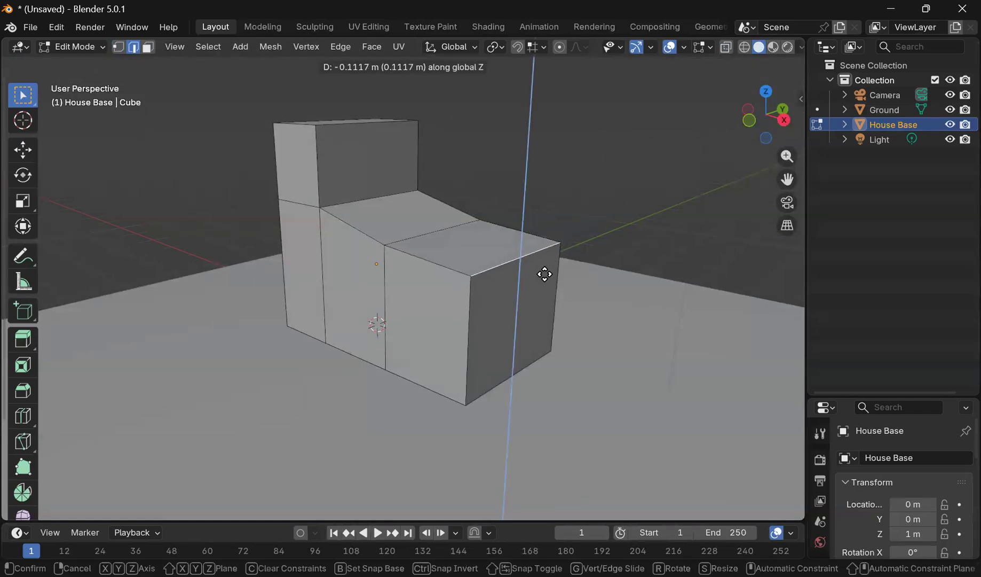
click(517, 313)
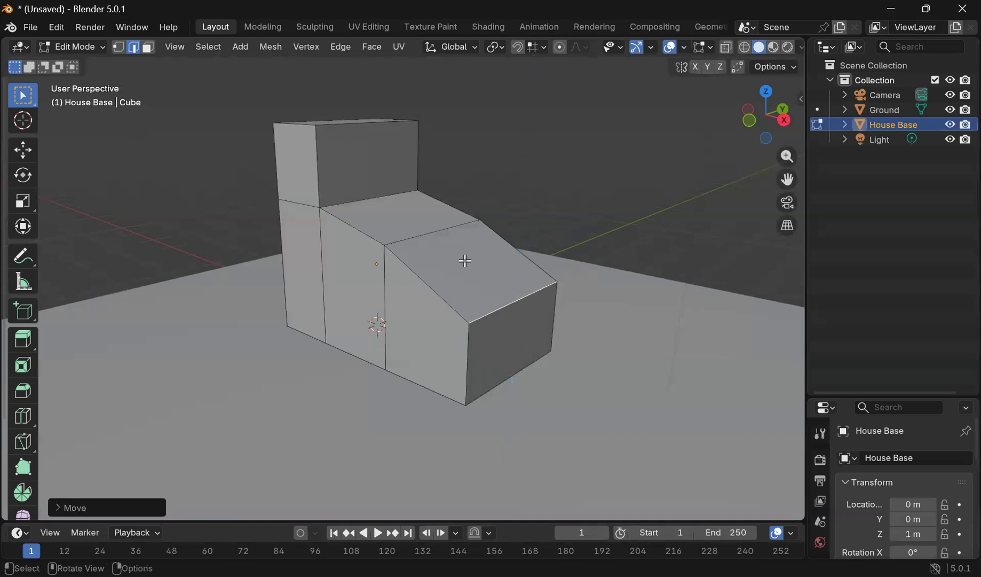
- Add one horizontal loop cut around the House Base and slide it upward to just below the tall section
middle_drag(464, 261, 497, 247)
scroll(497, 248, down, 4)
middle_drag(487, 211, 500, 242)
middle_drag(486, 178, 423, 264)
middle_drag(543, 243, 458, 274)
scroll(377, 296, up, 3)
middle_drag(363, 302, 419, 278)
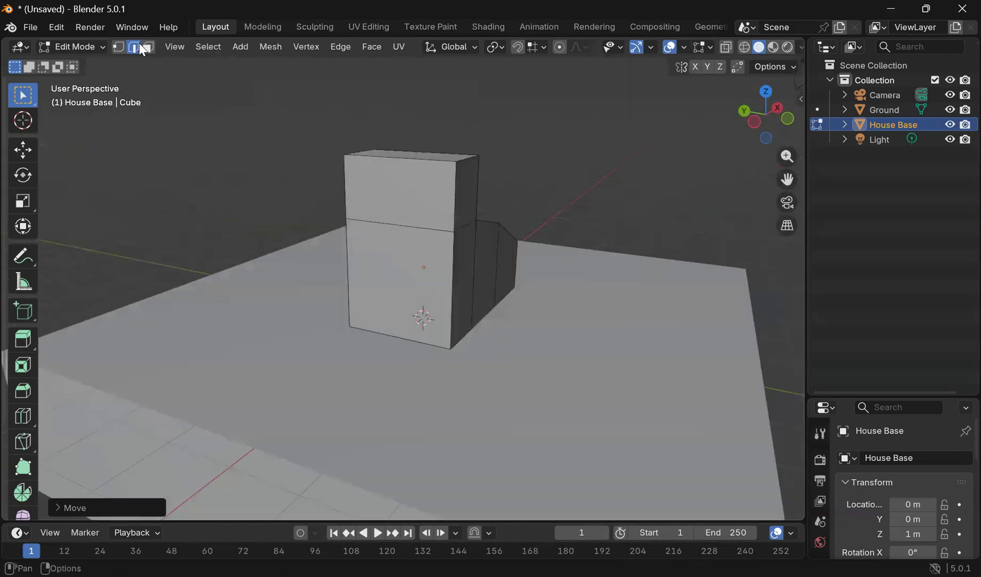
click(347, 268)
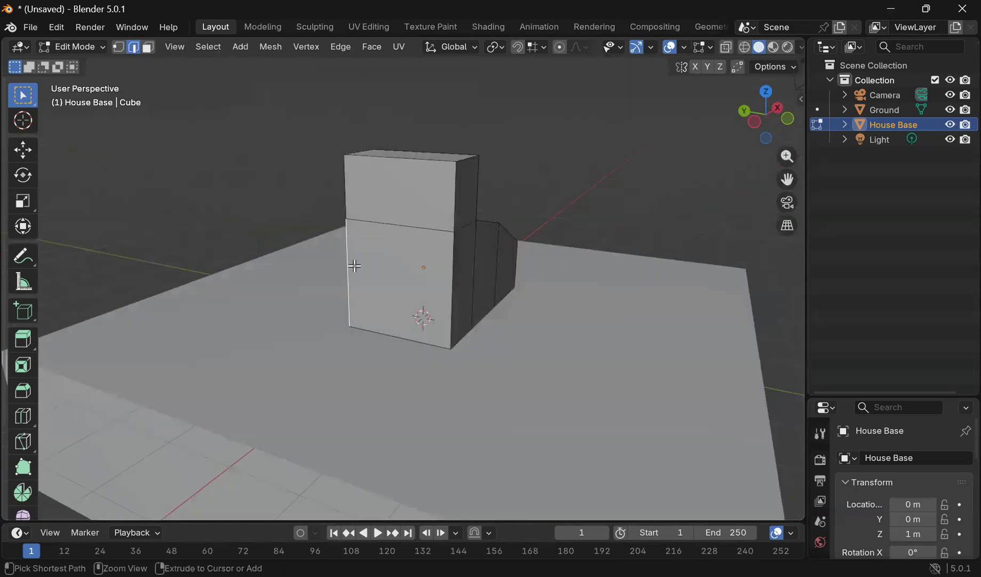
key(ctrl+r)
click(353, 265)
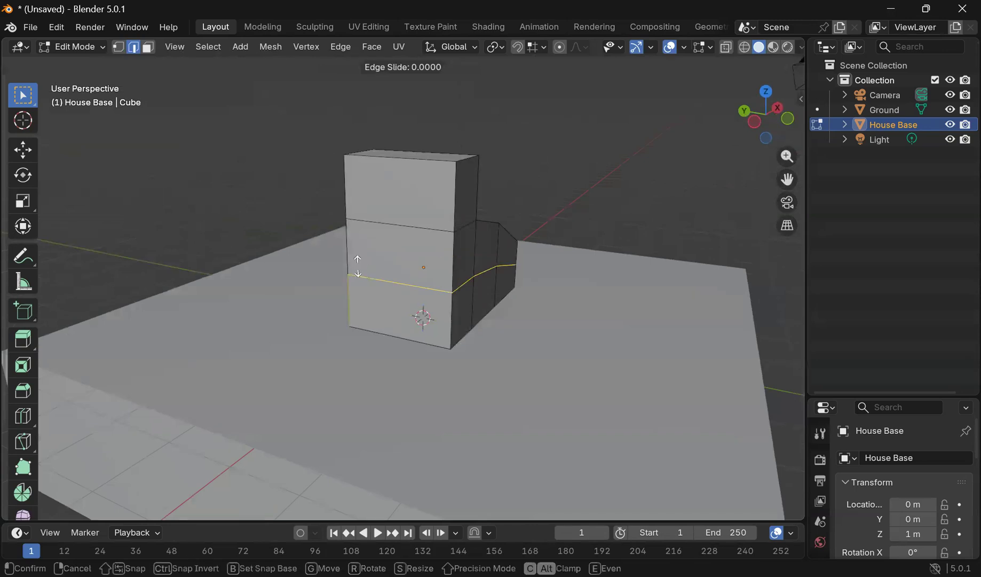
click(360, 235)
- Select the lower face at the House Base's -X end and extrude it about 1.1 m outward along the X axis
middle_drag(359, 241, 374, 256)
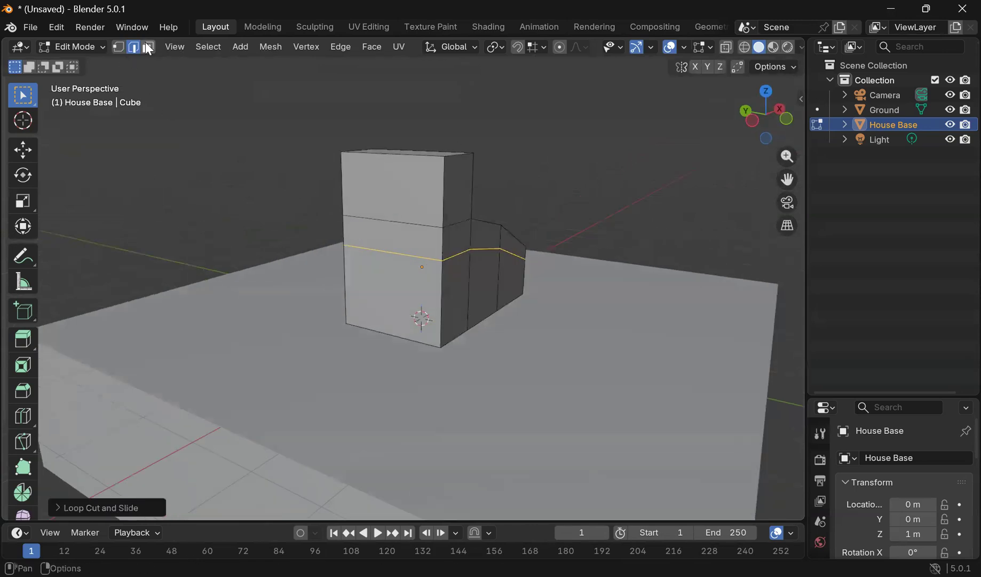
key(3)
click(371, 270)
middle_drag(440, 275, 380, 286)
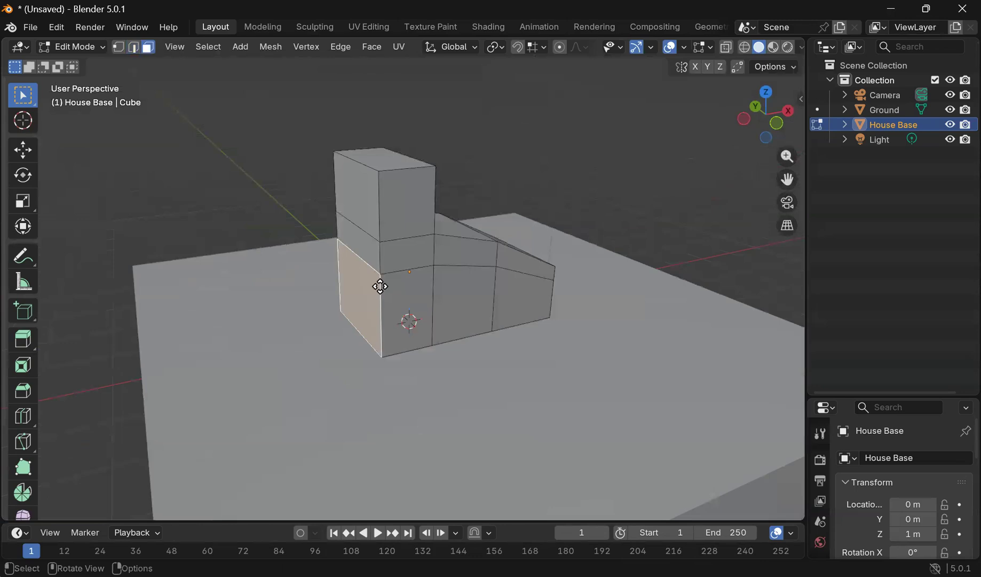
key(e)
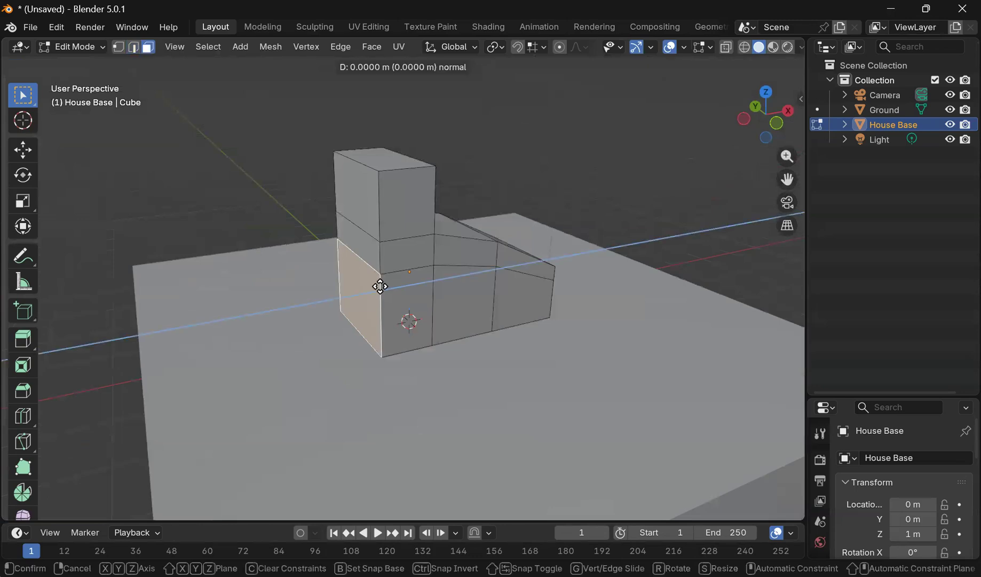
key(x)
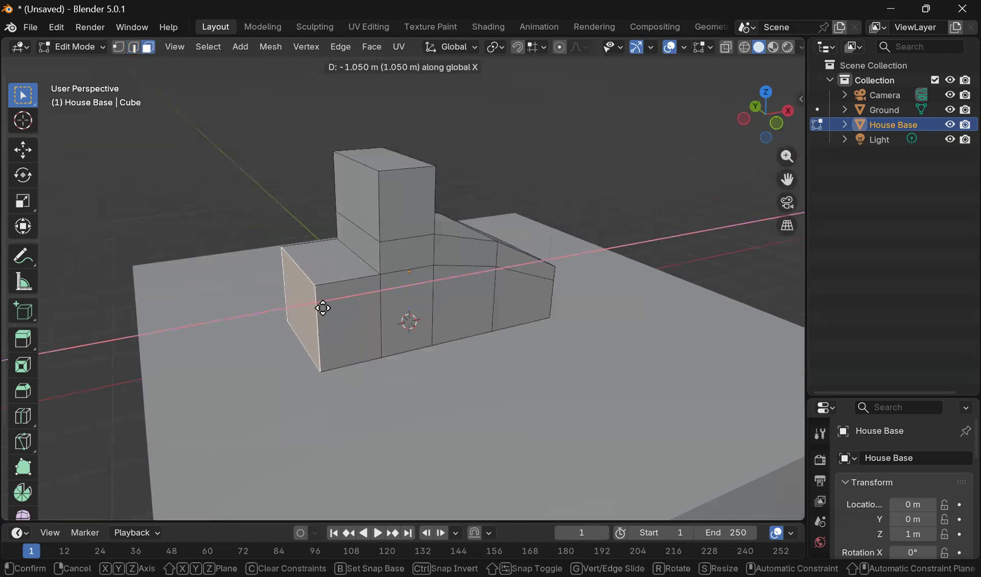
click(320, 308)
- Return to Object Mode and examine the House Base's overall shape from several angles
click(90, 45)
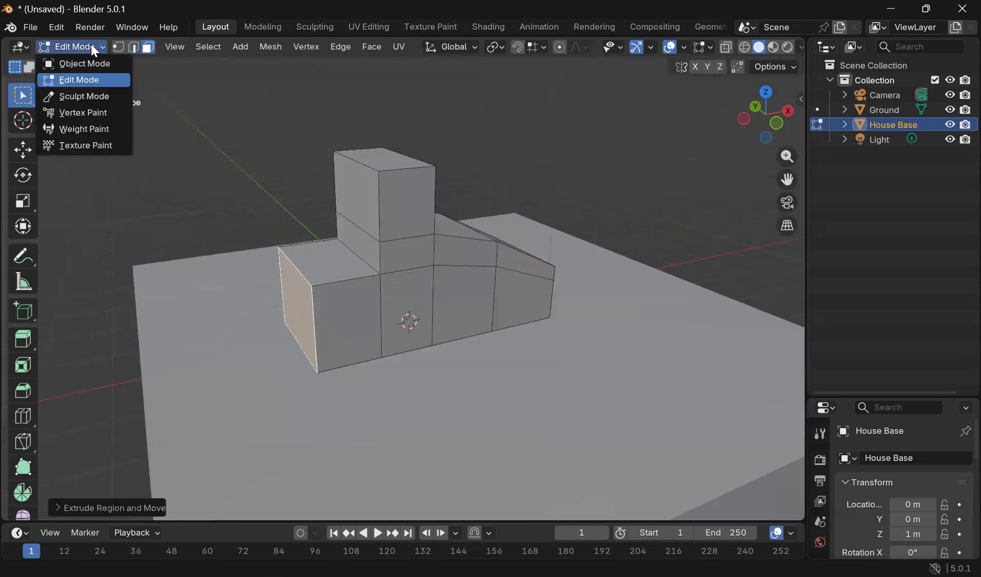
click(90, 63)
scroll(271, 160, down, 3)
middle_drag(271, 160, 261, 190)
scroll(415, 254, up, 5)
mouse_move(415, 253)
middle_down()
mouse_move(438, 249)
mouse_move(421, 267)
middle_up()
scroll(420, 222, down, 5)
middle_drag(421, 222, 443, 240)
- Return the House Base to Edit Mode and add one centred loop cut running vertically through the tall section
click(102, 45)
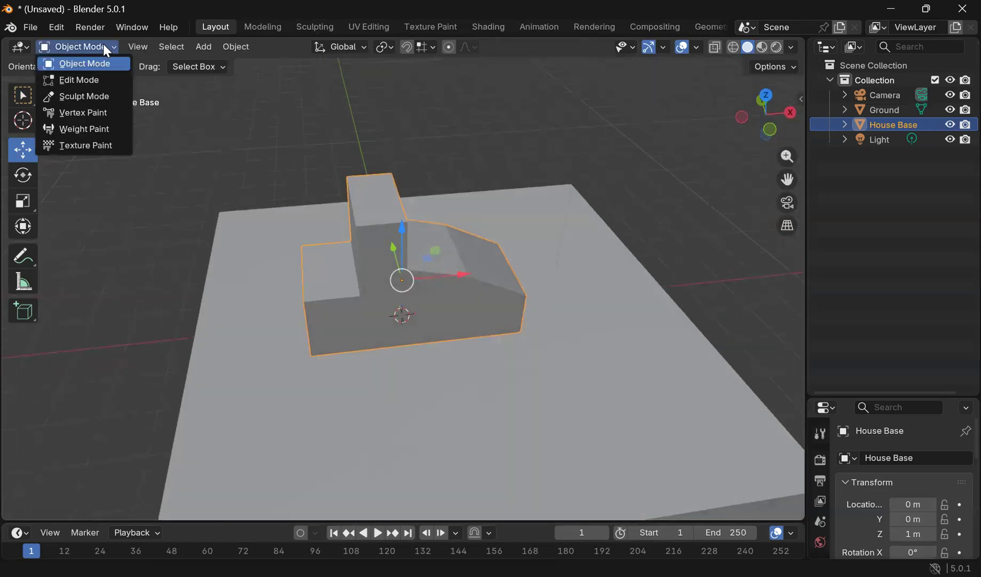
click(104, 78)
scroll(368, 219, up, 2)
middle_drag(368, 220, 344, 191)
click(366, 200)
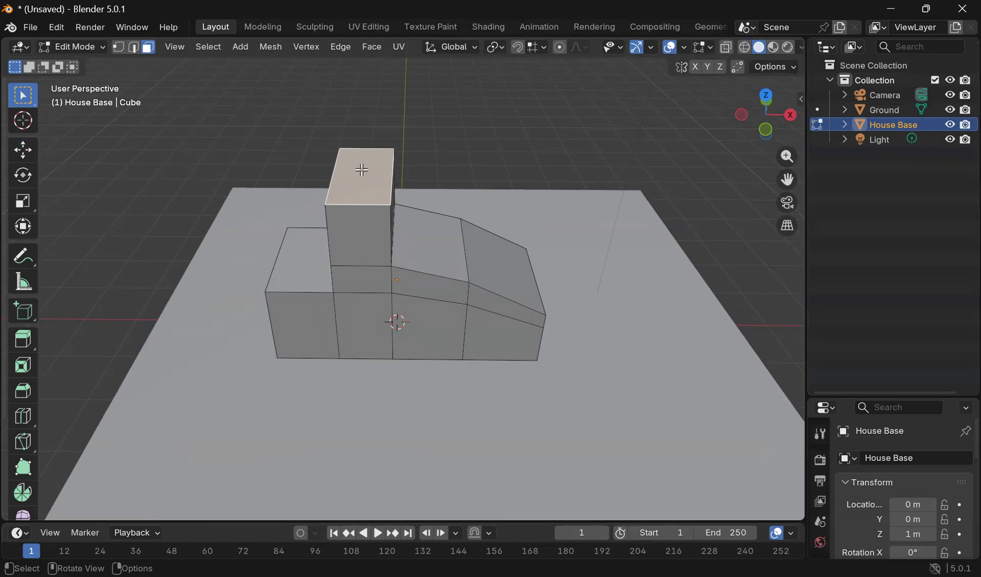
key(ctrl+r)
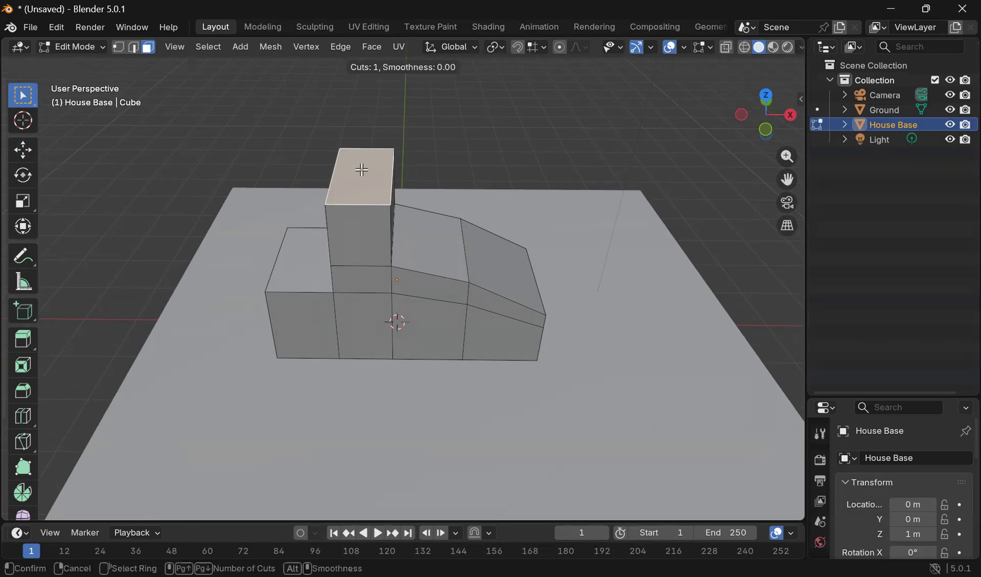
click(358, 212)
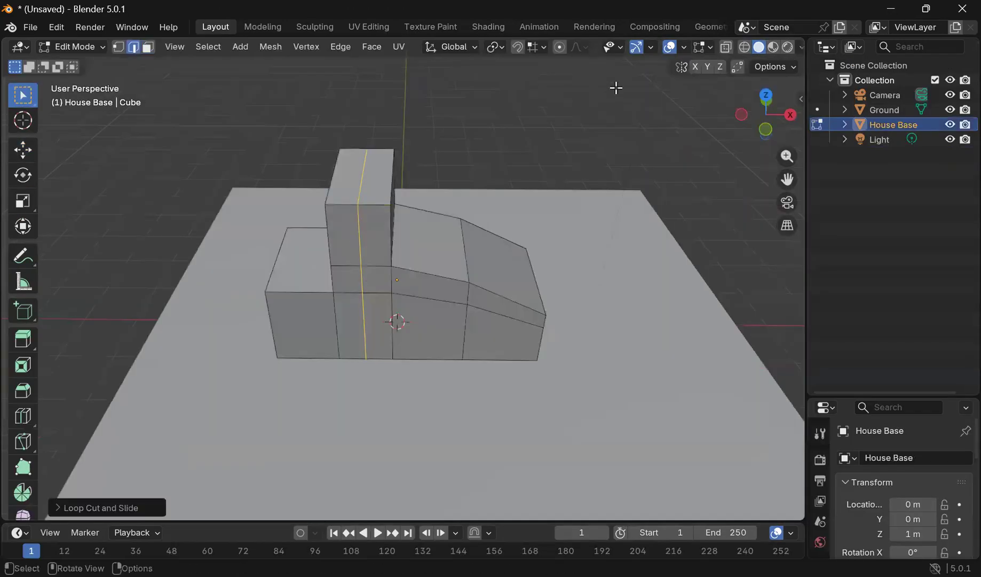
click(606, 122)
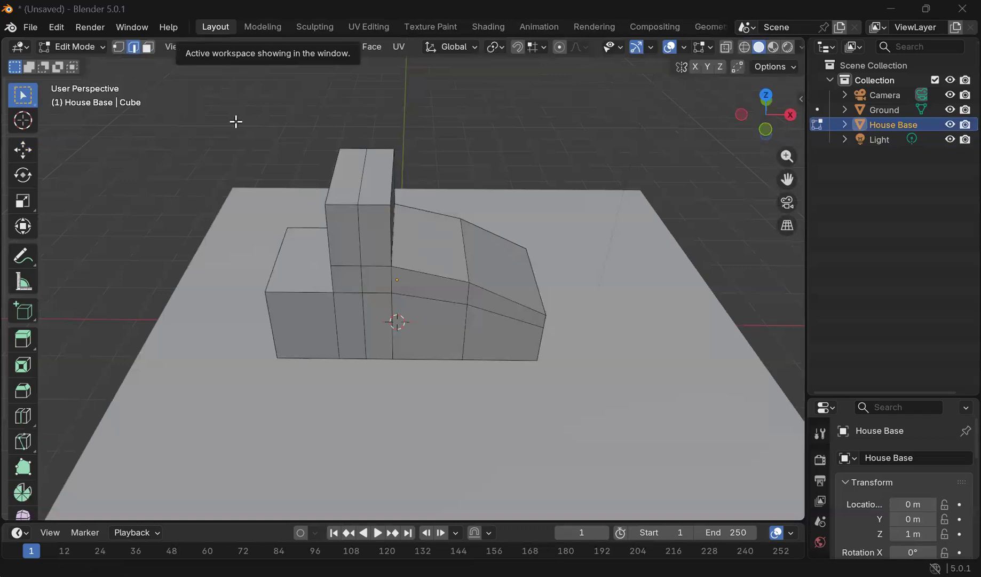
- Raise the middle top edge of the tall section about 0.7 m along Z to form a gabled peak
key(ctrl+r)
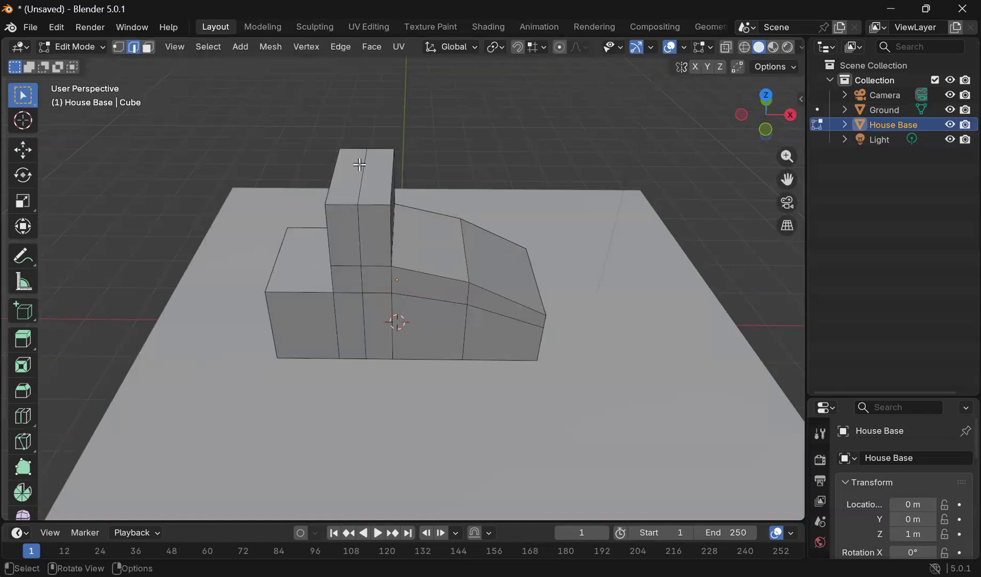
scroll(421, 170, down, 2)
middle_drag(421, 170, 393, 152)
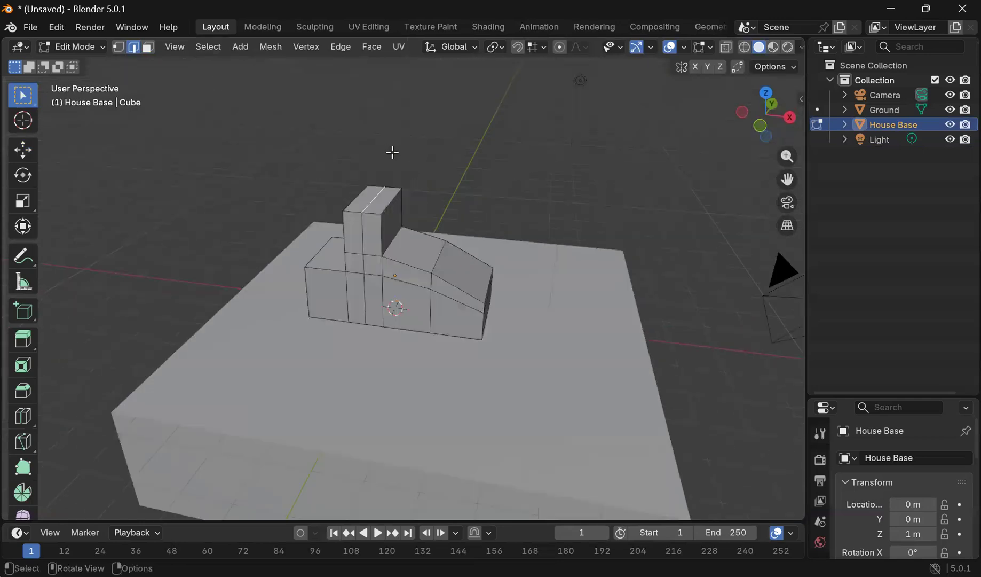
key(g)
key(z)
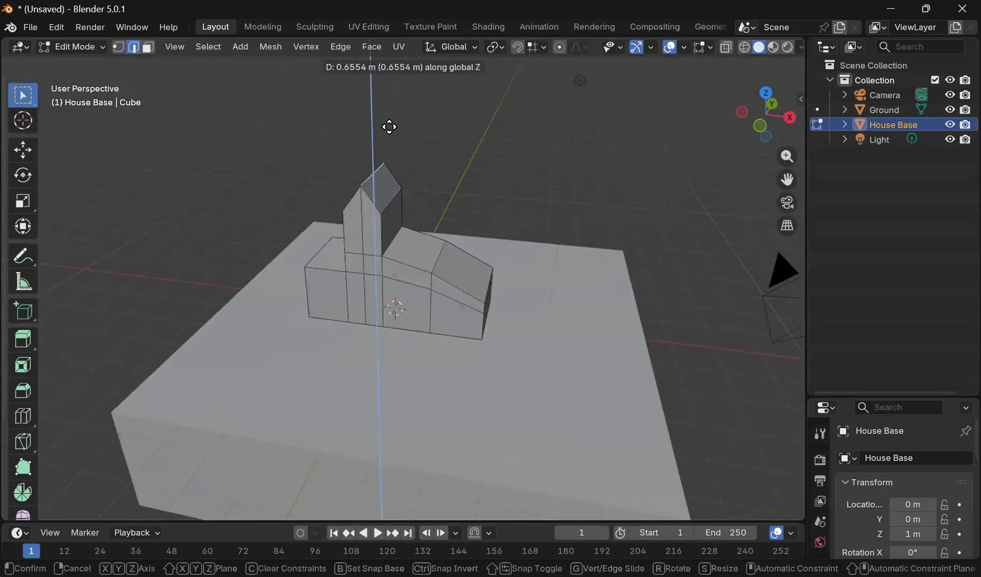
click(362, 175)
- Lower the outer top edge of the House Base's -X extension along Z to give it a sloped top
middle_drag(361, 175, 357, 292)
scroll(373, 283, up, 3)
click(272, 297)
middle_drag(272, 297, 235, 173)
key(g)
key(z)
click(310, 289)
scroll(494, 264, down, 2)
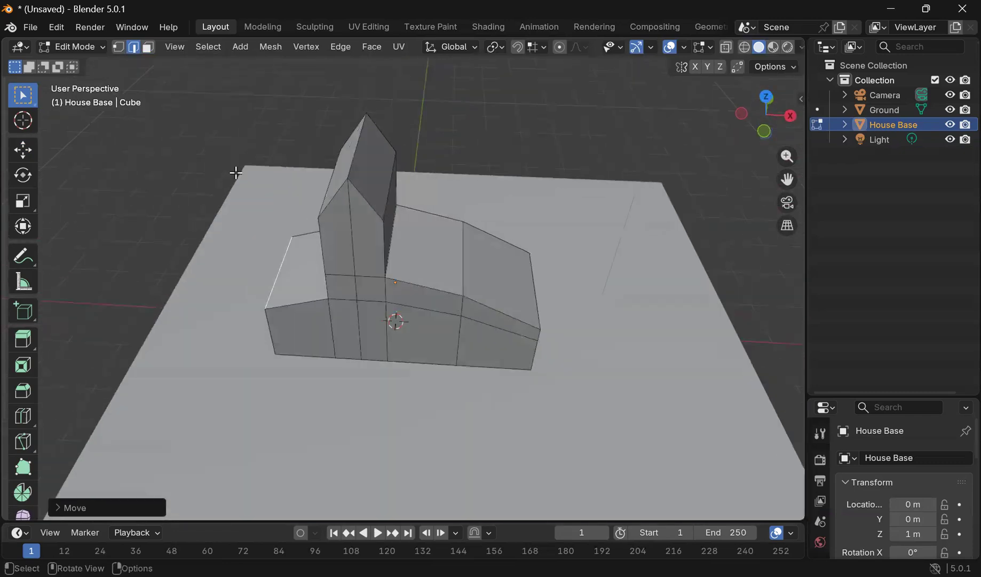
- Select the five sloped roof faces of the House Base and separate the selection into its own object
click(88, 49)
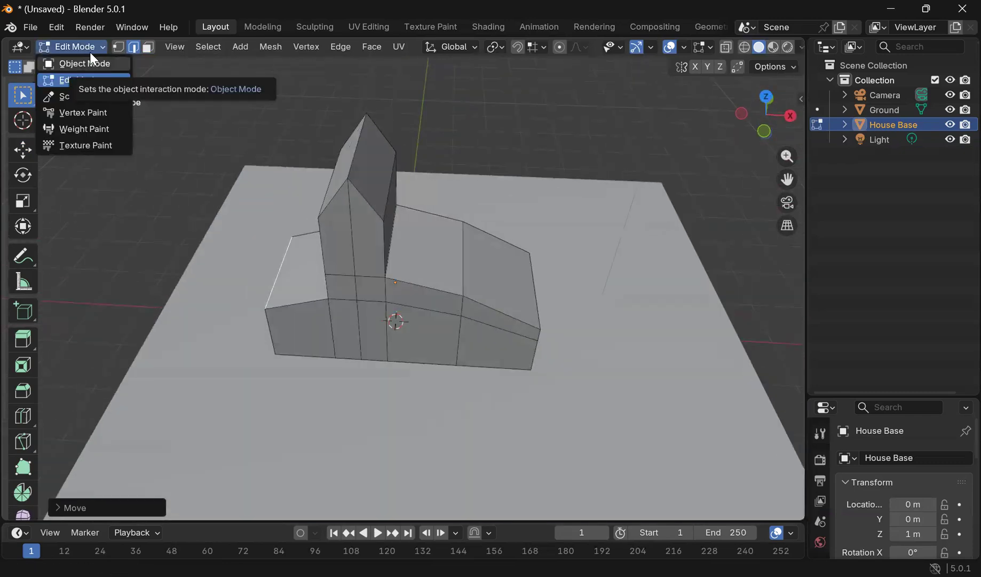
click(148, 47)
middle_drag(340, 184, 308, 282)
click(309, 285)
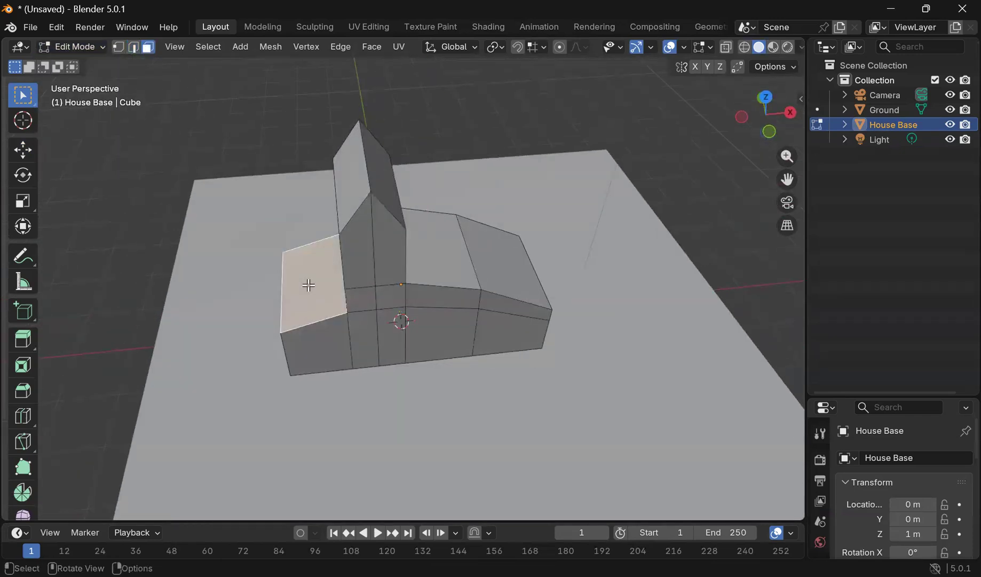
shift+click(354, 165)
shift+click(387, 168)
shift+click(451, 240)
shift+click(502, 264)
middle_drag(499, 261, 466, 250)
key(ctrl+f)
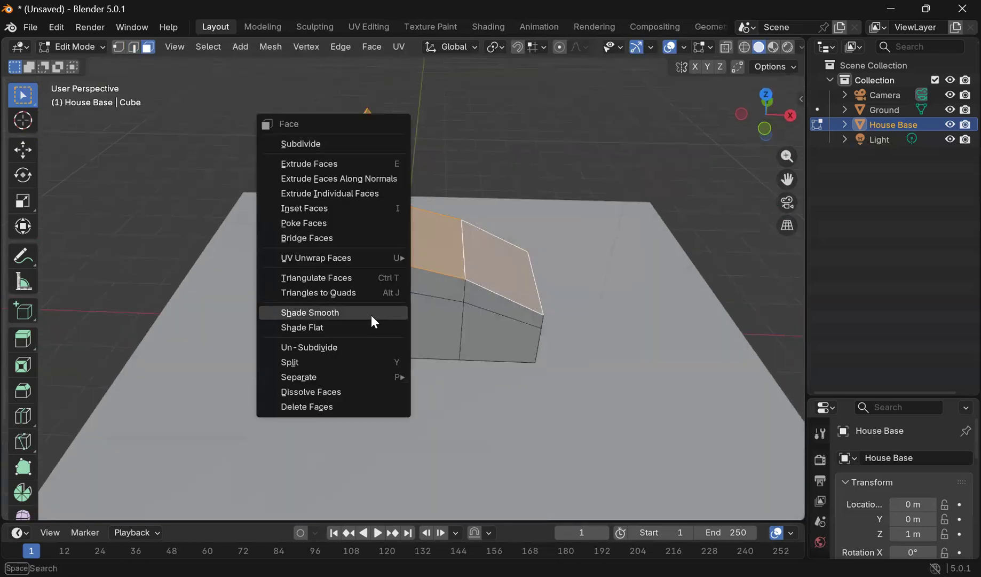
mouse_move(341, 375)
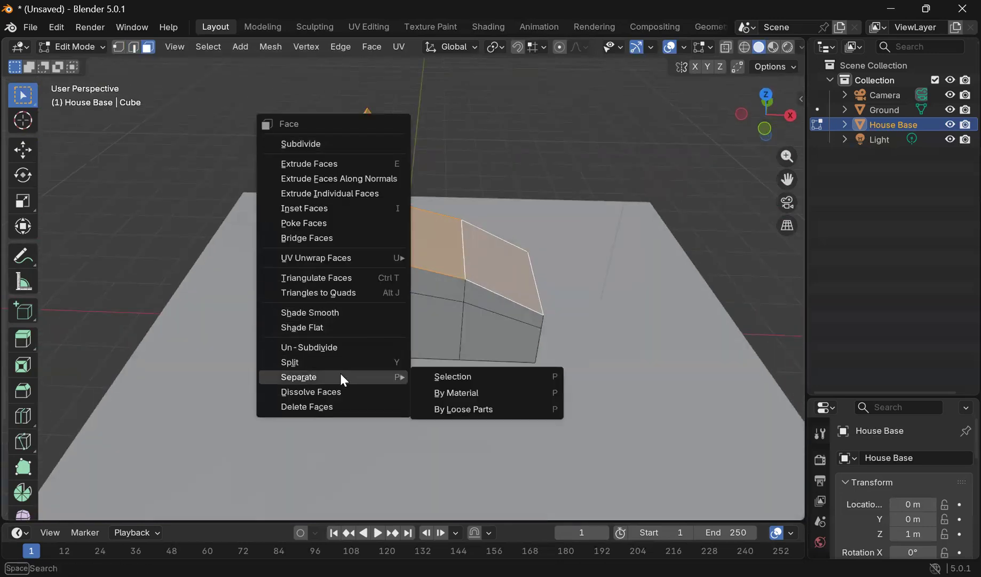
click(462, 377)
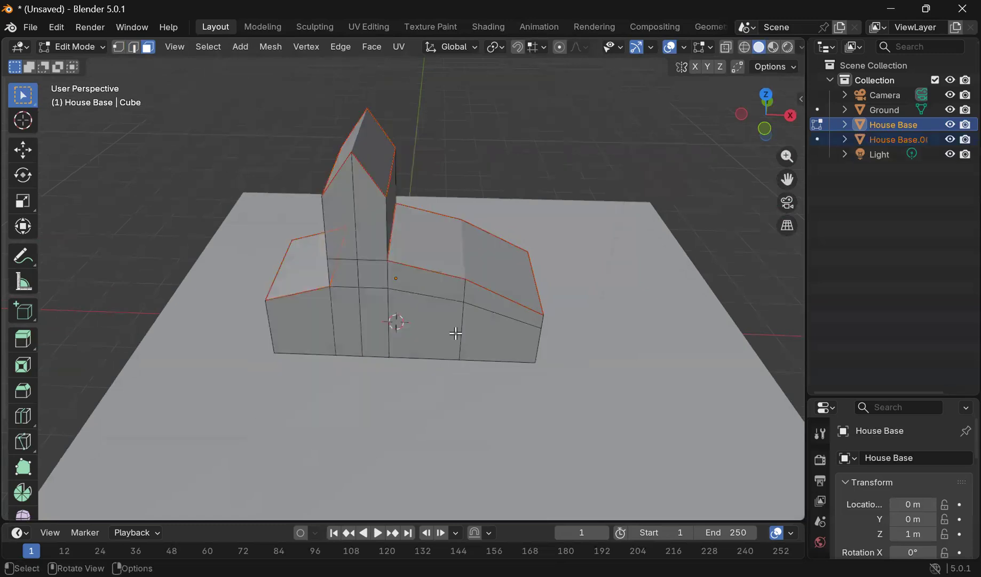
- Rename the separated object Roof and return to Object Mode
double_click(889, 140)
text(Ro)
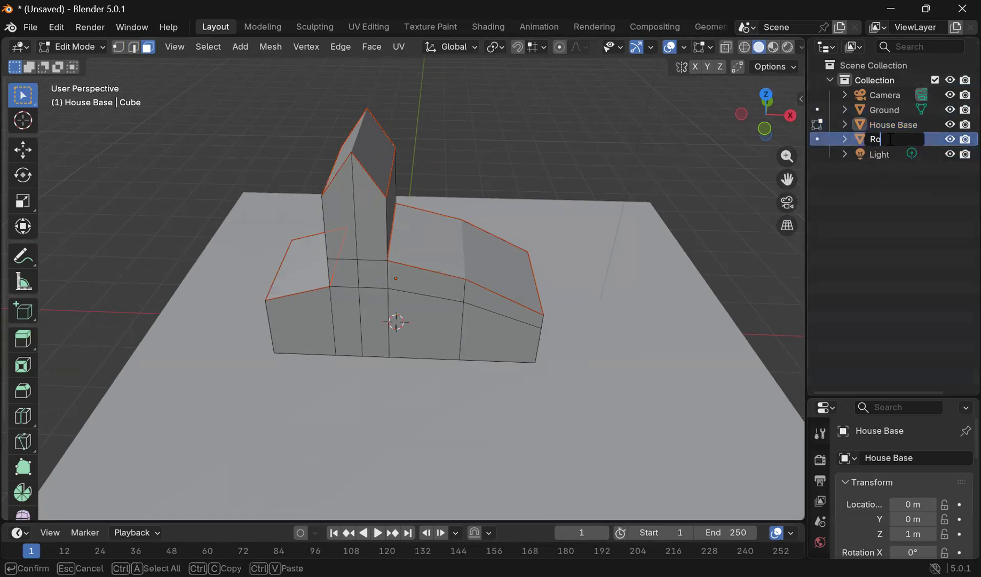
text(of)
key(Return)
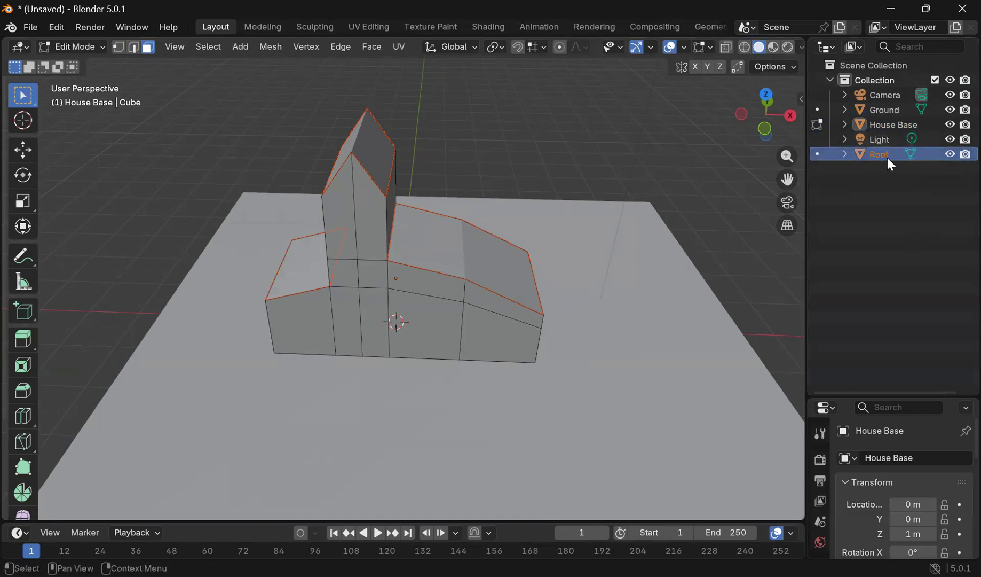
click(54, 50)
click(63, 63)
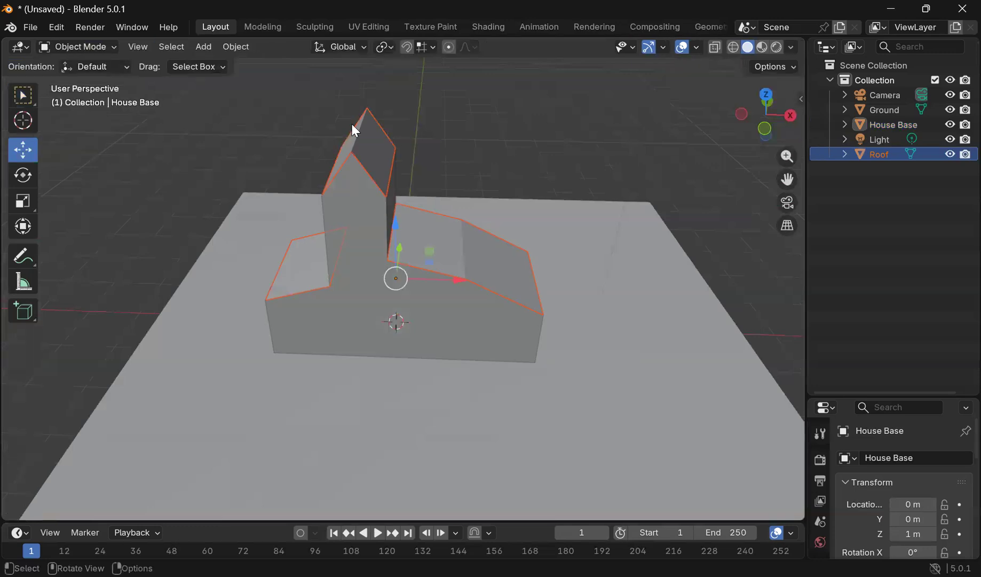
- Clear the selection and make the Roof the only selected, active object
click(549, 132)
middle_drag(548, 131, 431, 232)
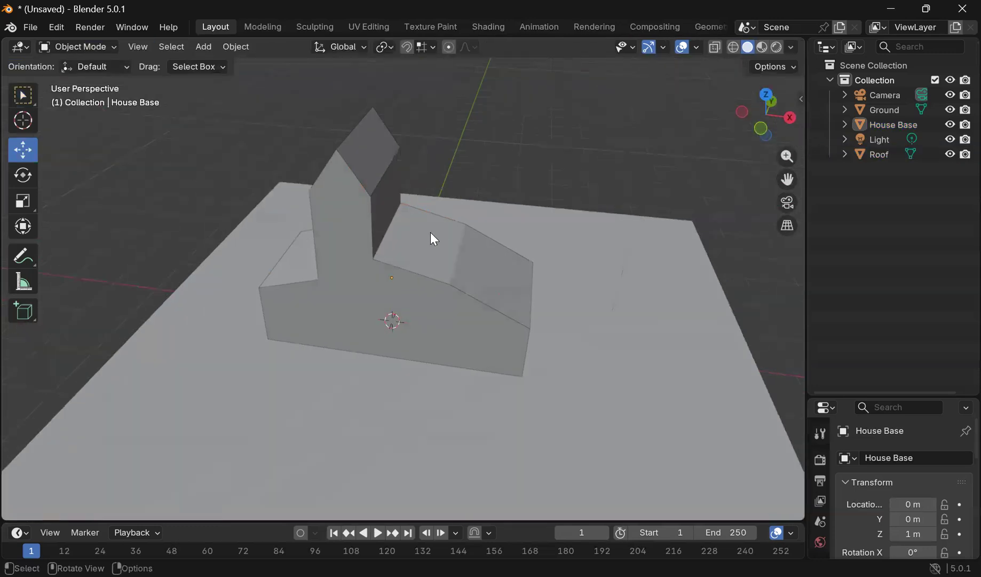
click(430, 232)
- Try moving the Roof away from the House Base, and undo the move
drag(393, 226, 419, 211)
key(ctrl+z)
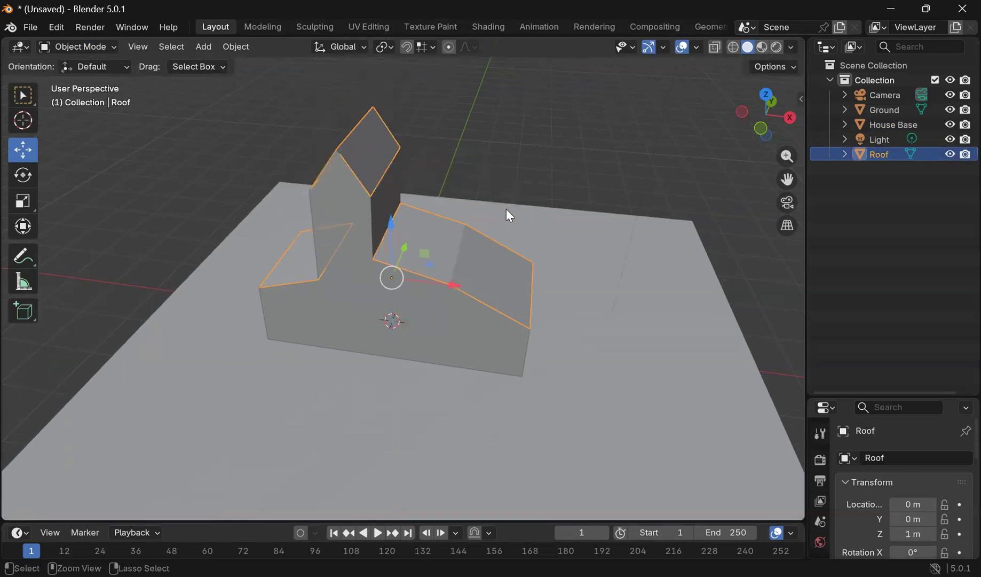
middle_drag(433, 194, 775, 355)
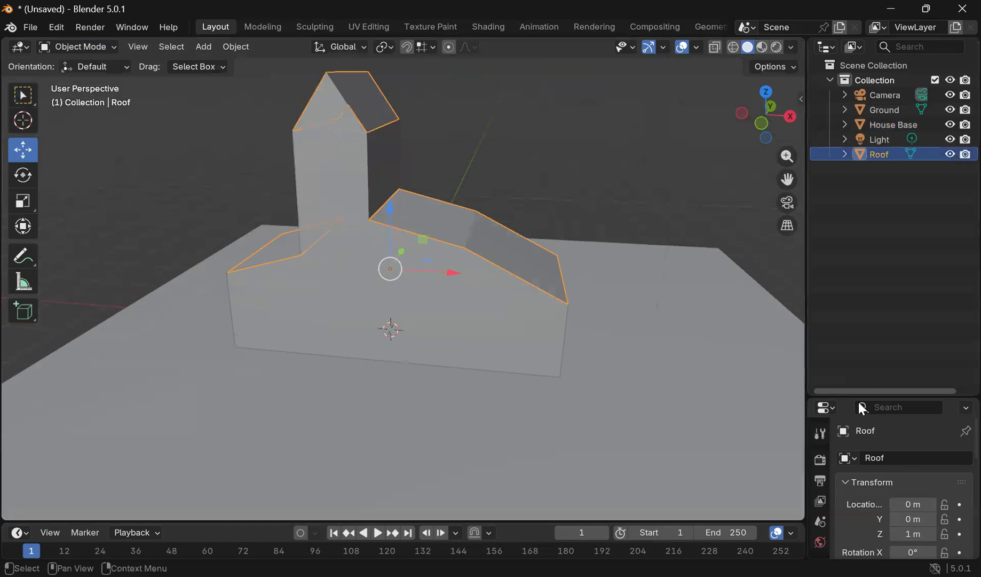
- Enlarge the Properties editor and add a Solidify modifier to the Roof
drag(854, 396, 834, 209)
middle_drag(469, 184, 677, 209)
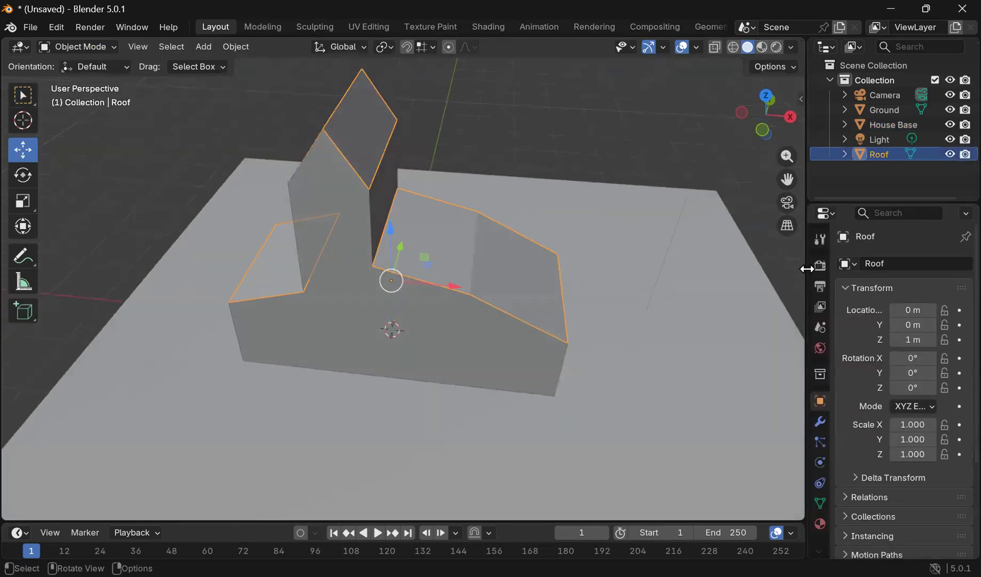
click(822, 419)
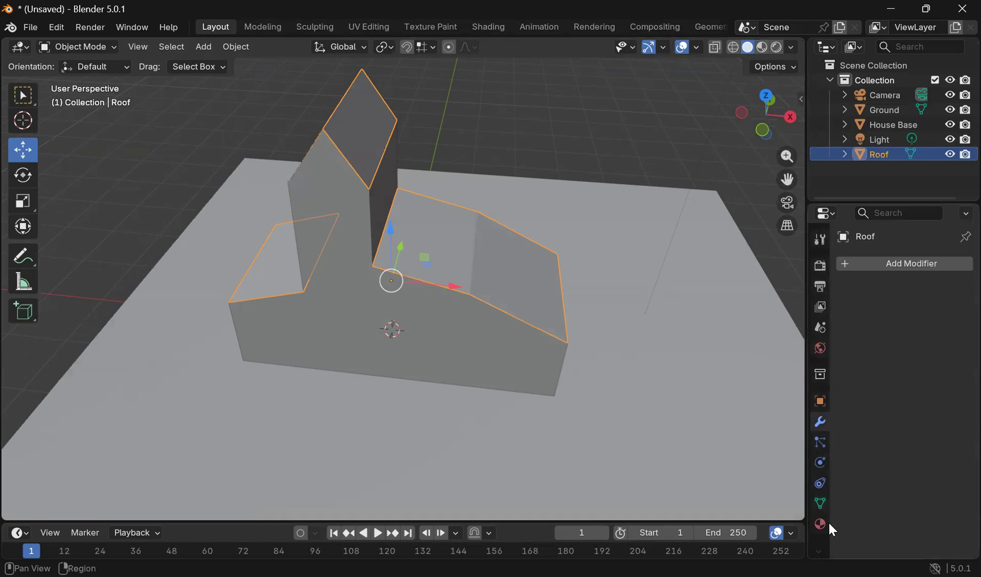
click(882, 262)
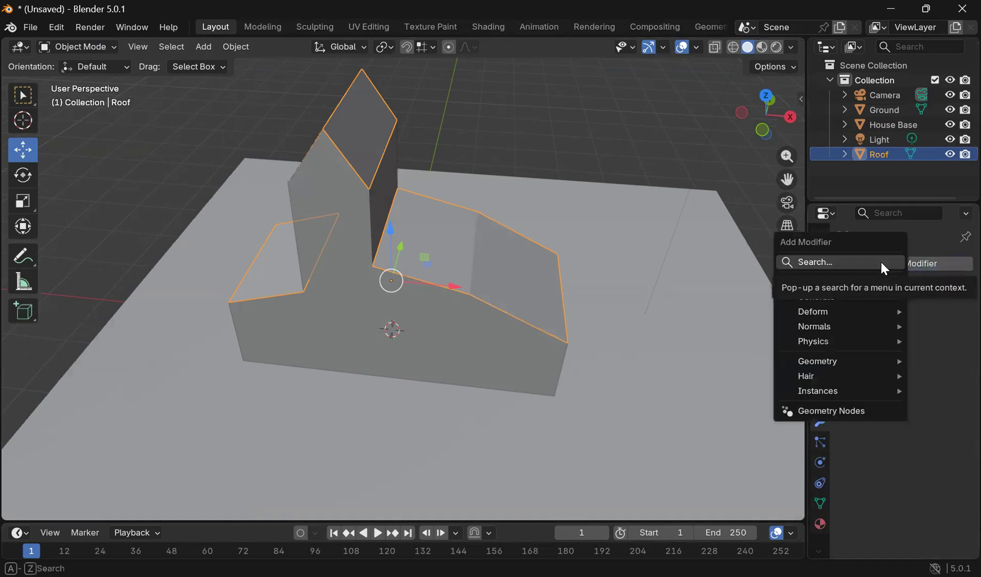
click(881, 262)
text(sol)
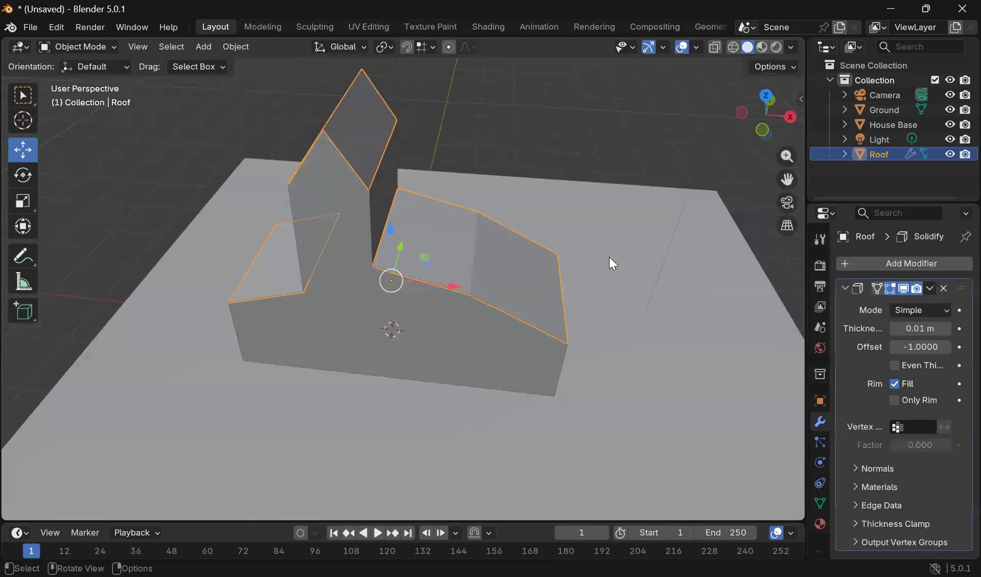
- Set the Roof's Solidify thickness to 0.07 m and its offset to 0.9593
middle_drag(611, 240, 485, 234)
scroll(427, 221, up, 3)
middle_drag(427, 221, 569, 203)
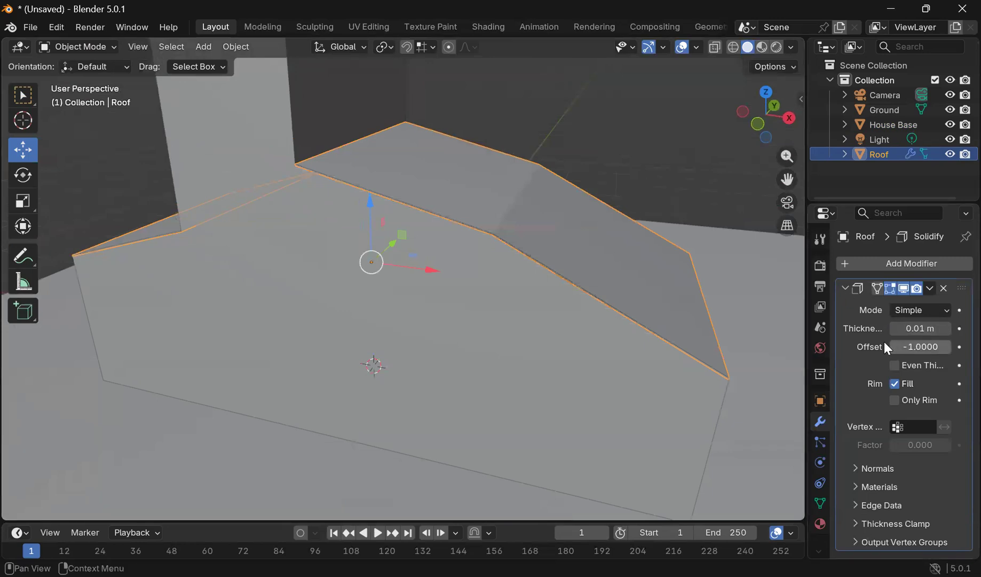
click(914, 346)
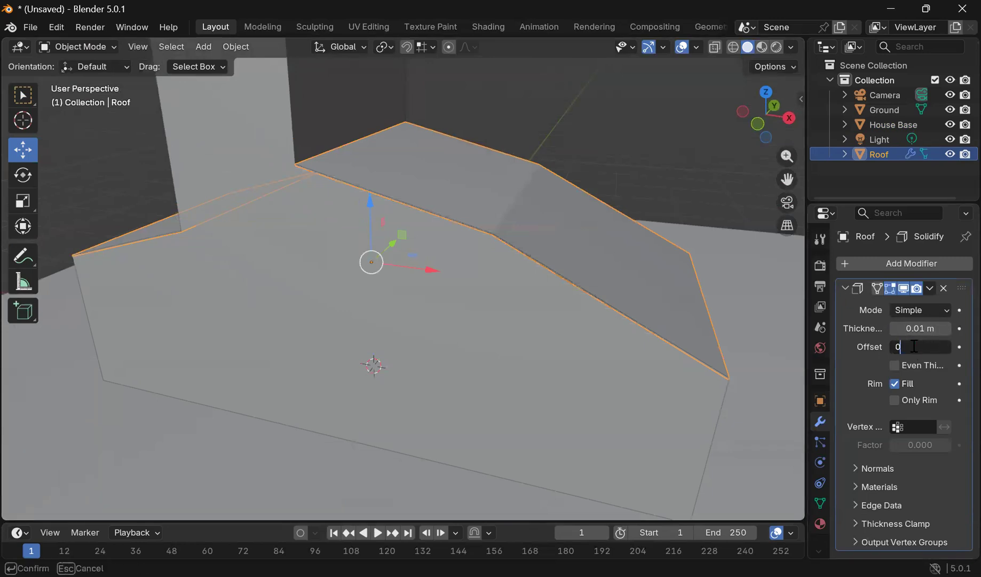
text(0)
key(Return)
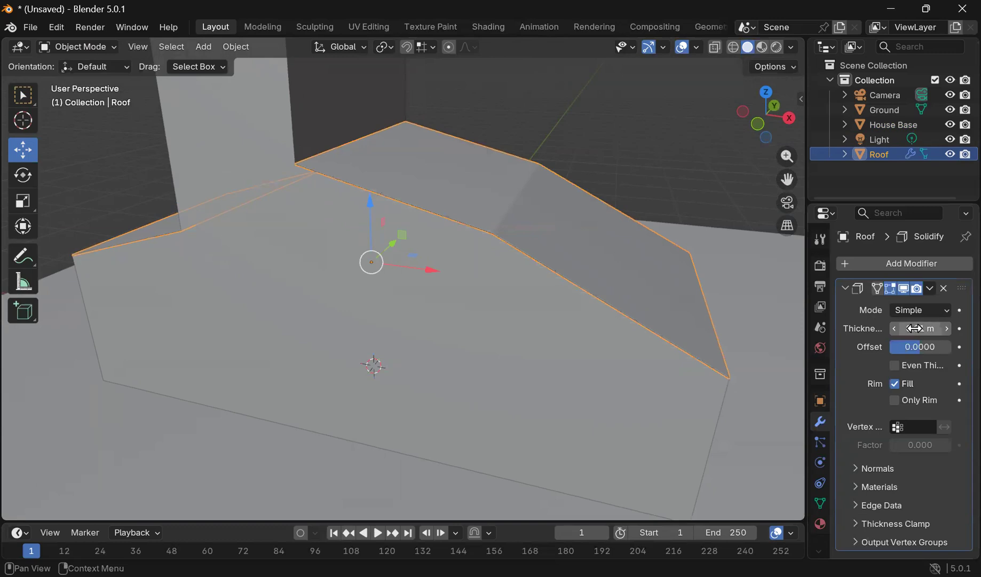
mouse_move(912, 331)
mouse_down()
mouse_move(957, 330)
mouse_move(921, 350)
mouse_move(951, 350)
mouse_move(911, 328)
mouse_up()
drag(911, 328, 911, 328)
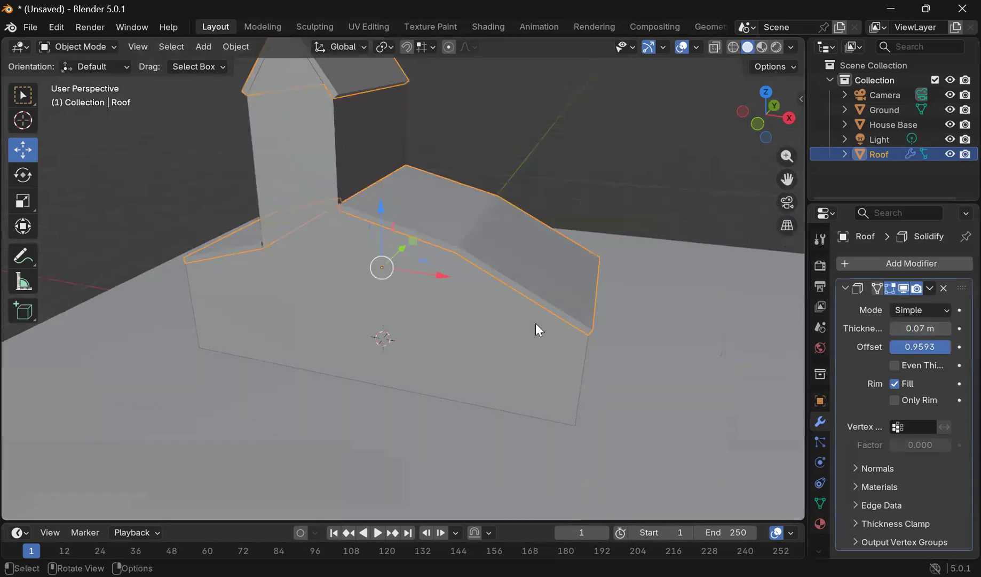
- Enable Even Thickness in the Roof's Solidify modifier, comparing the tower's roof peak with the option off and on
scroll(535, 323, down, 5)
middle_drag(548, 324, 601, 339)
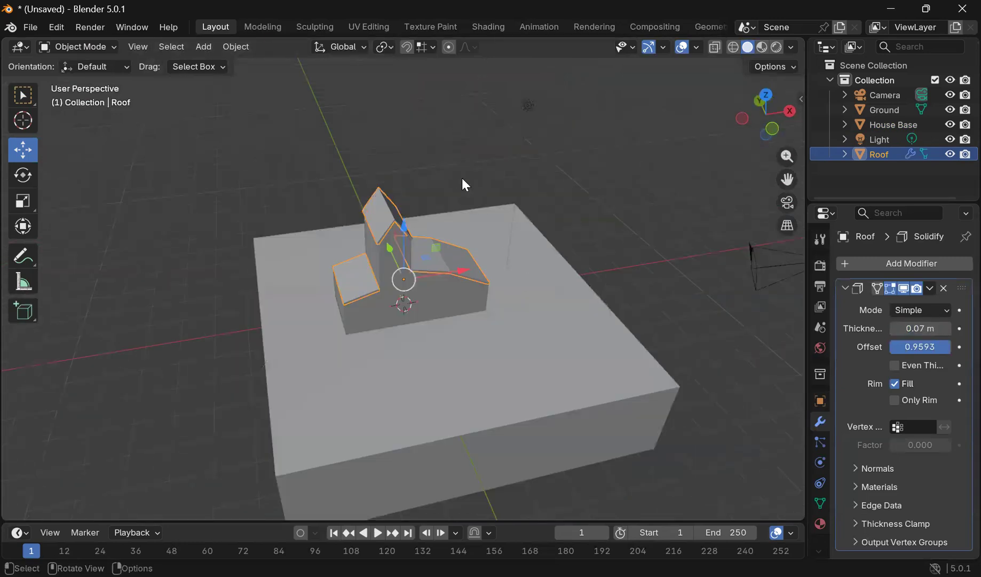
click(461, 178)
scroll(371, 215, up, 5)
middle_drag(408, 254, 539, 300)
click(482, 222)
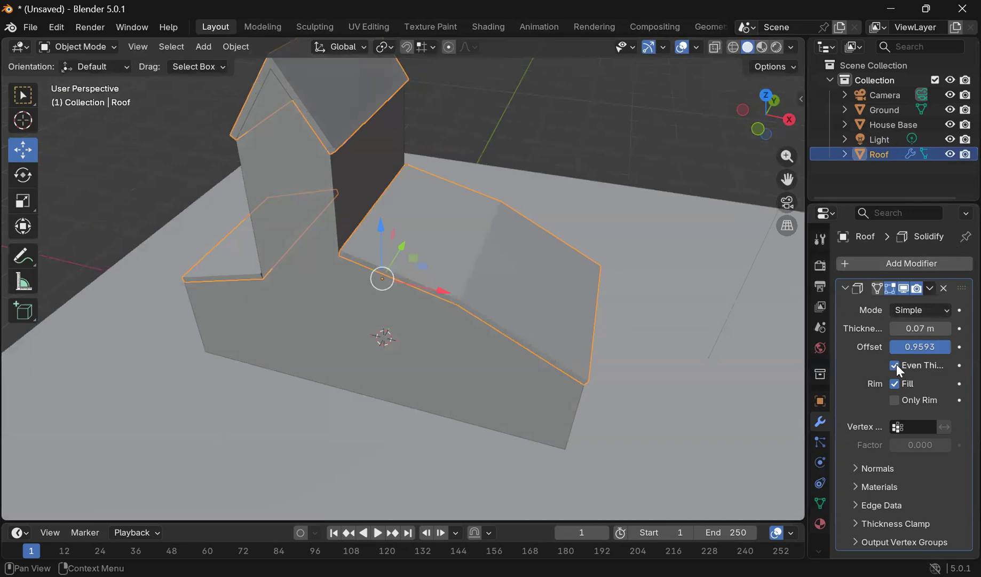
click(895, 365)
middle_drag(800, 373, 725, 176)
middle_drag(787, 174, 438, 202)
click(896, 365)
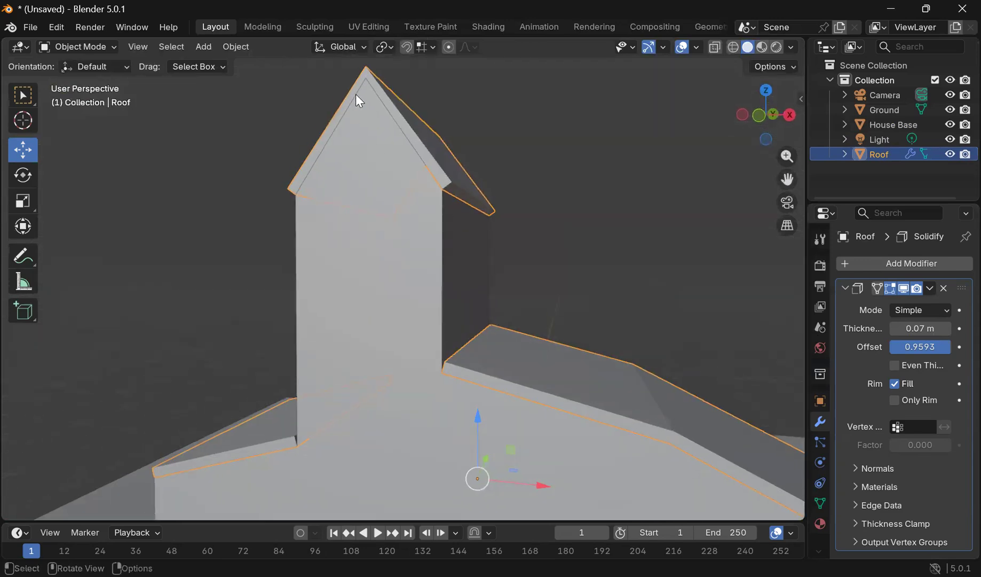
click(895, 366)
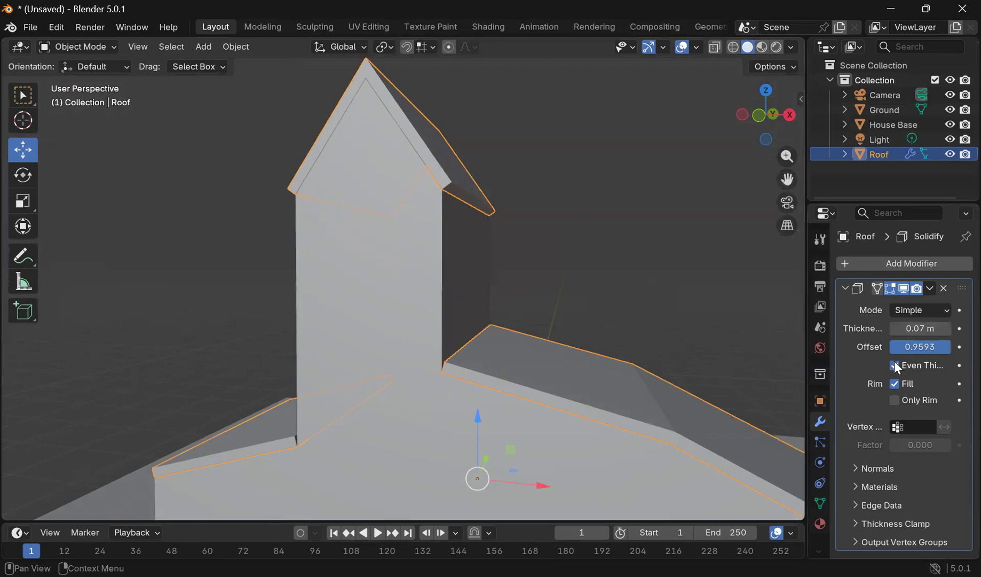
- Deselect the Roof and examine the thickened roof and house from several angles
mouse_move(574, 240)
middle_down()
mouse_move(564, 205)
mouse_move(585, 226)
middle_up()
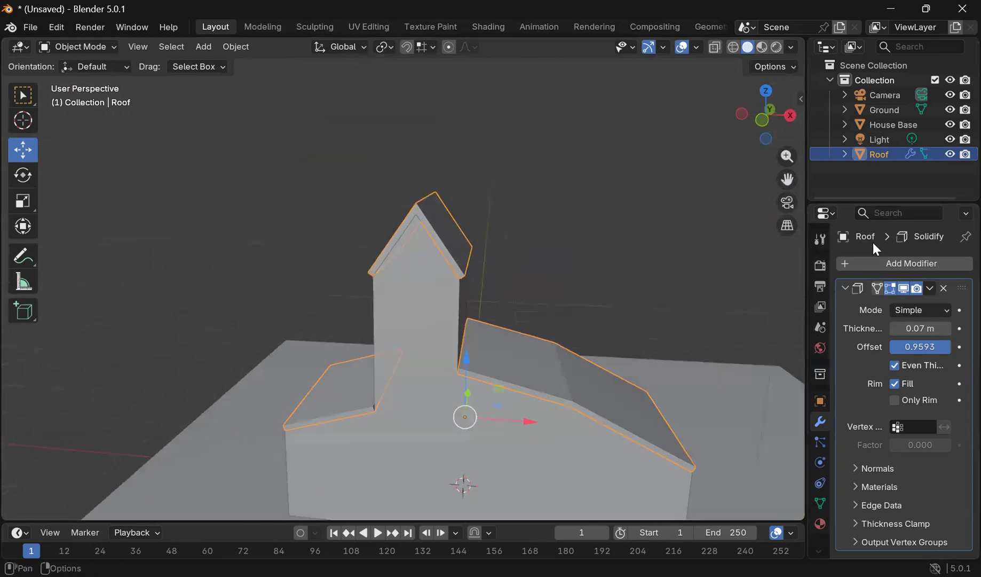
click(629, 258)
mouse_move(627, 260)
middle_down()
mouse_move(604, 265)
mouse_move(624, 280)
middle_up()
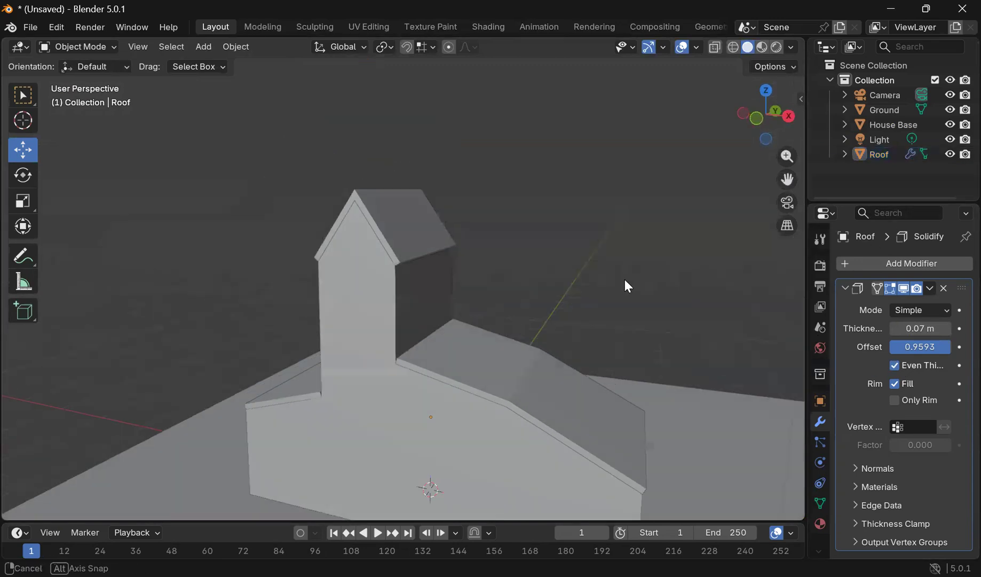
scroll(497, 349, down, 1)
middle_drag(499, 343, 500, 309)
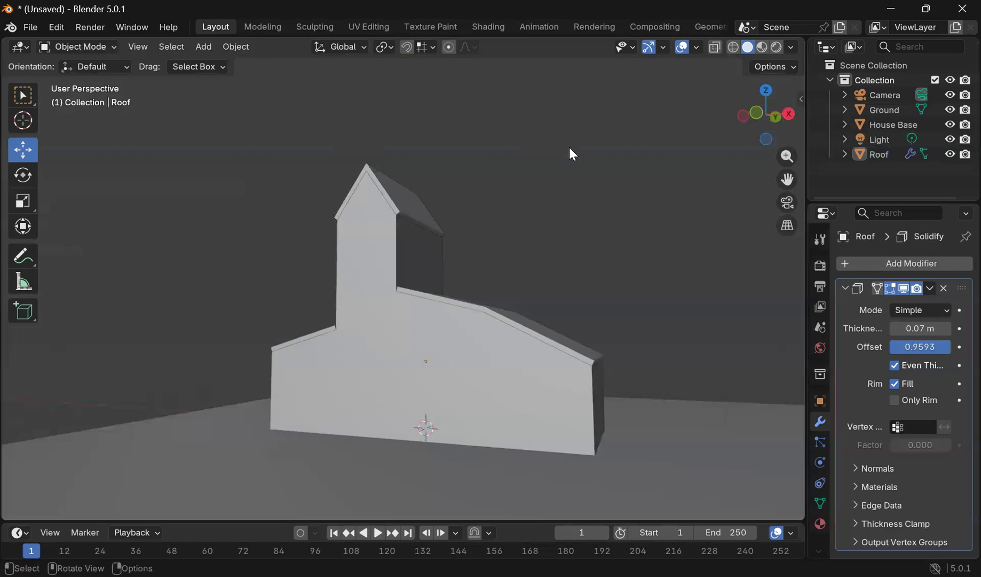
- Select the Roof in Object Mode and apply its Solidify modifier to make the thickness real geometry
click(108, 45)
click(78, 60)
click(404, 203)
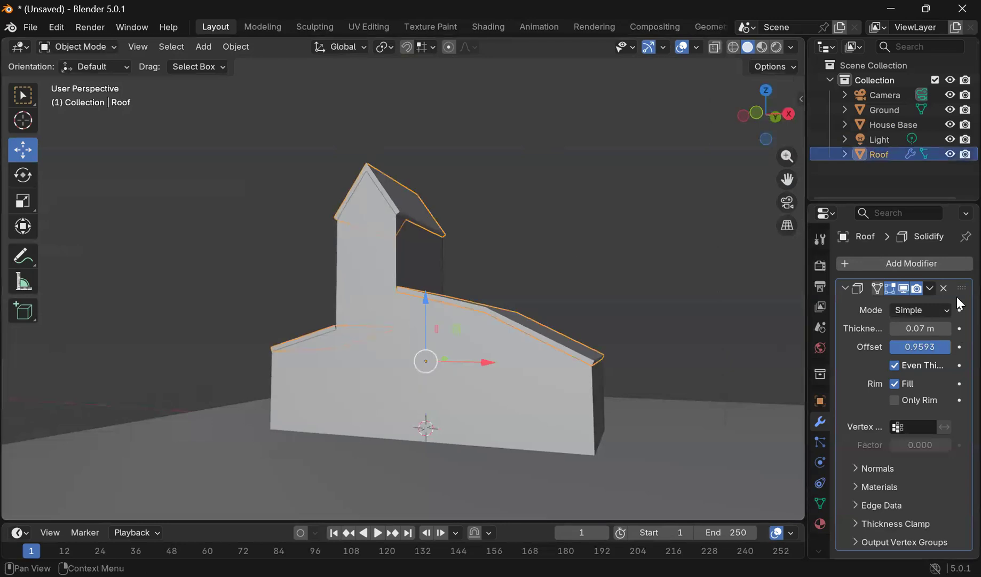
click(929, 288)
click(897, 305)
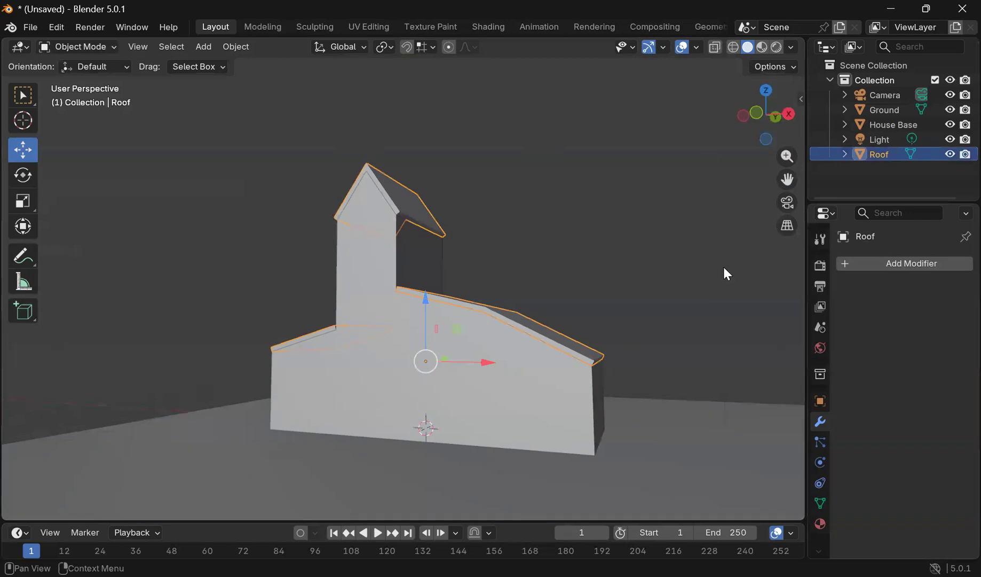
- Restore the Roof's selection by undoing the deselection and enter Edit Mode on it
click(531, 199)
middle_drag(539, 208, 605, 247)
key(ctrl+z)
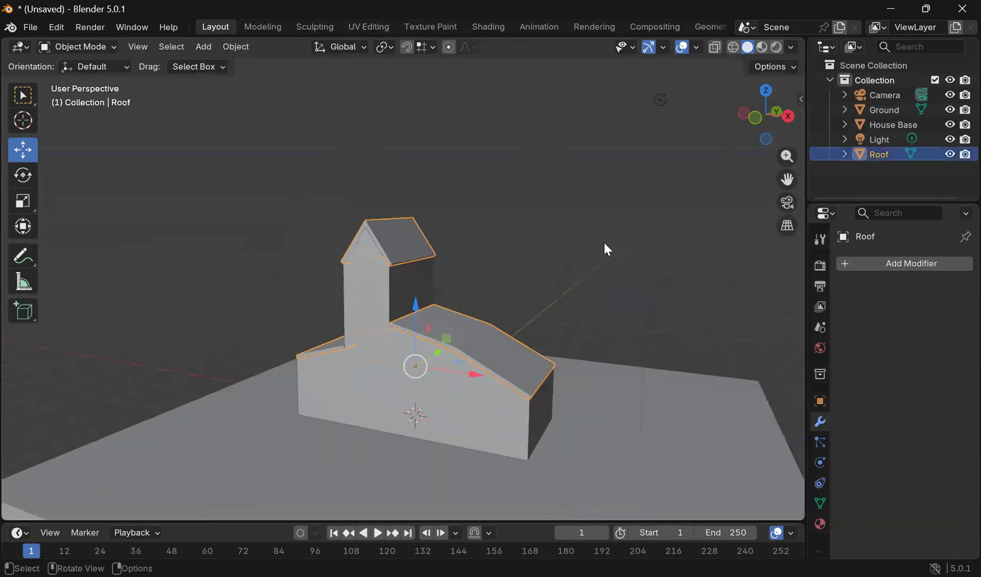
scroll(604, 243, up, 3)
drag(787, 180, 801, 92)
middle_drag(554, 236, 308, 124)
click(77, 47)
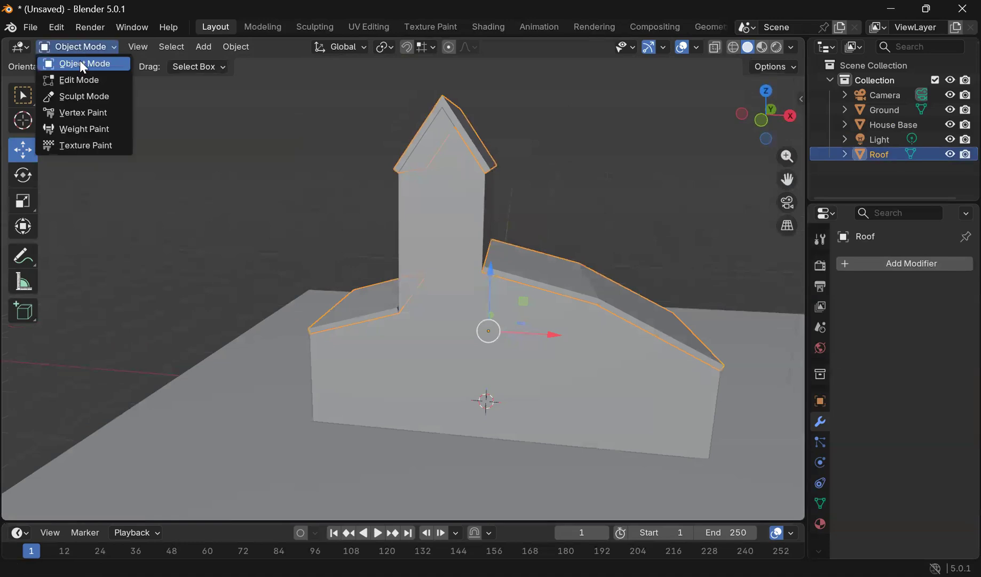
click(80, 78)
- Select the thin rim faces along the side eaves of the Roof's lower slopes and tower
middle_drag(173, 196, 70, 102)
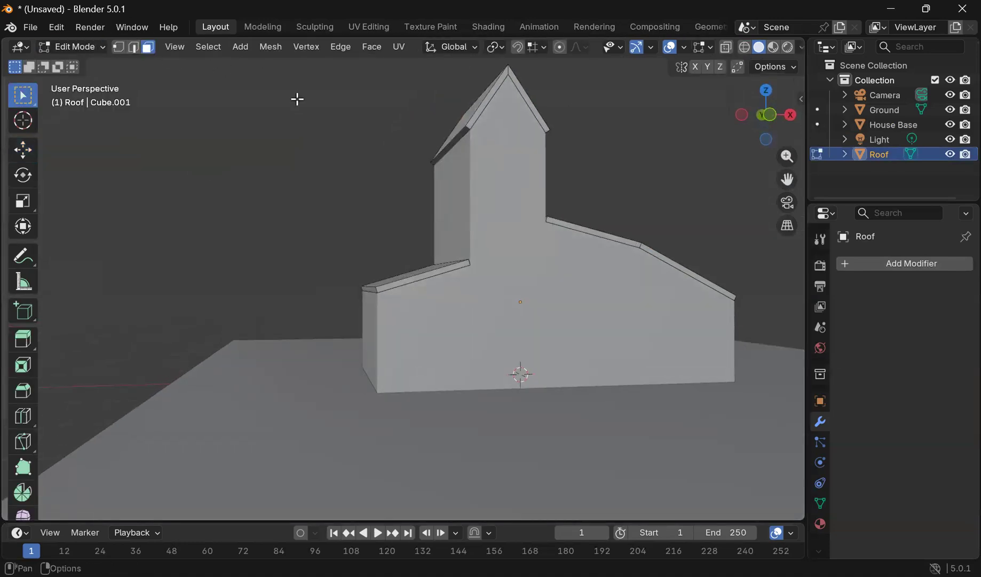
scroll(374, 148, up, 3)
shift+middle_drag(539, 83, 520, 125)
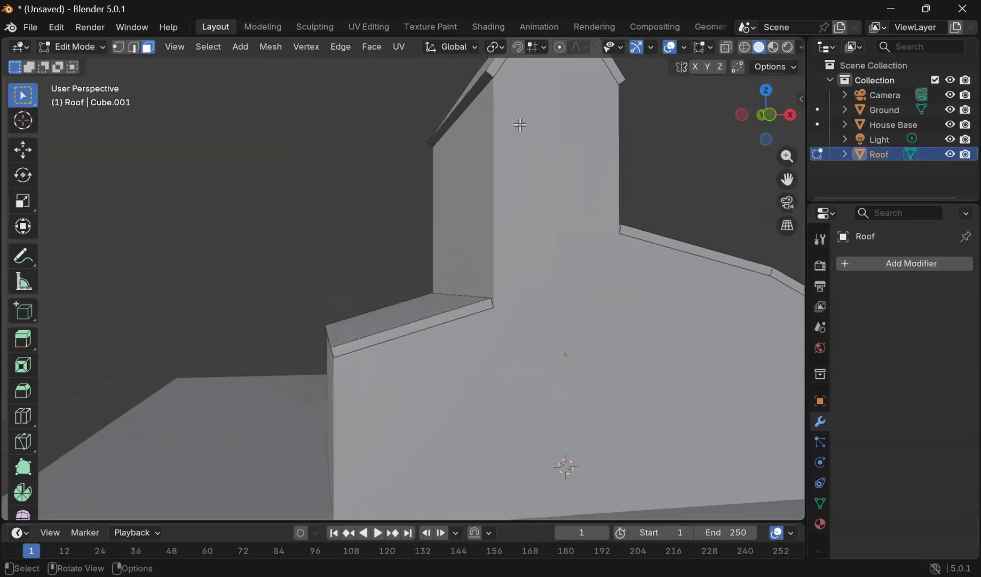
middle_drag(611, 132, 388, 161)
click(384, 161)
middle_drag(346, 267, 461, 294)
shift+click(466, 331)
middle_drag(584, 307, 486, 269)
shift+click(473, 155)
middle_drag(473, 156, 528, 134)
- Add the front rim faces of the tower gable and both lower roof sections to the selection
shift+click(444, 123)
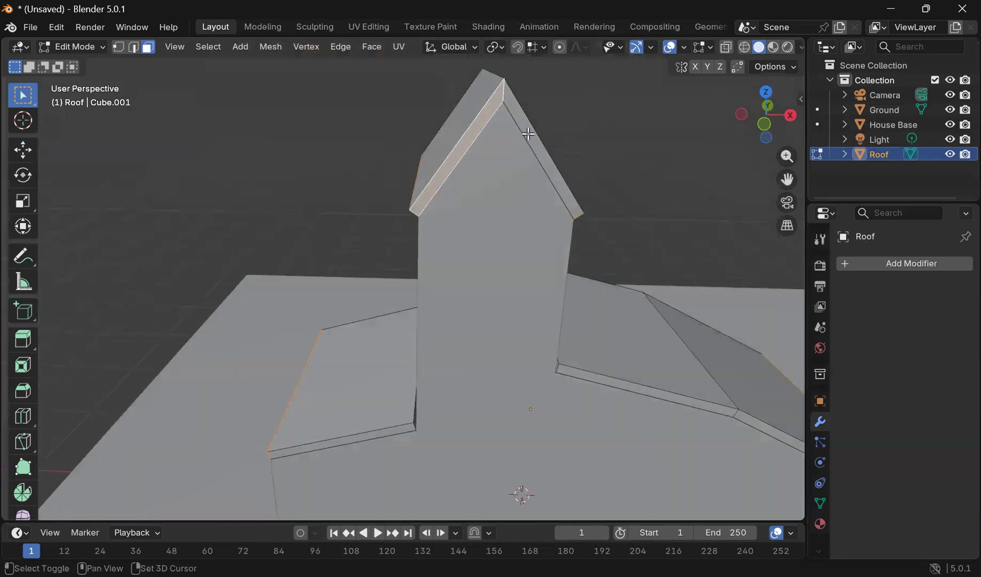
shift+click(528, 134)
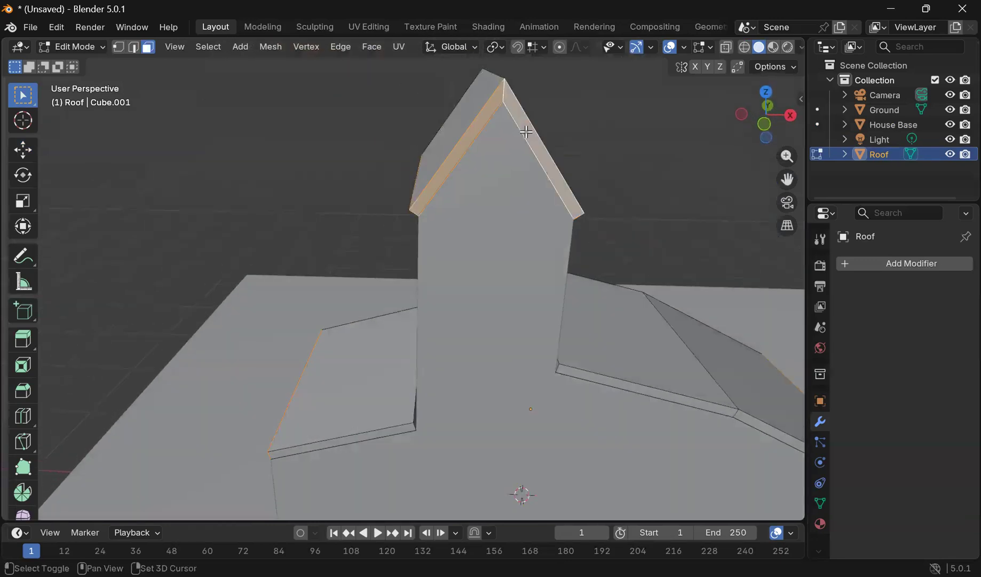
shift+click(395, 430)
shift+click(644, 393)
- Add the rear rim faces of the lower roof and both sides of the tower gable to the selection
middle_drag(643, 392, 377, 291)
shift+click(378, 295)
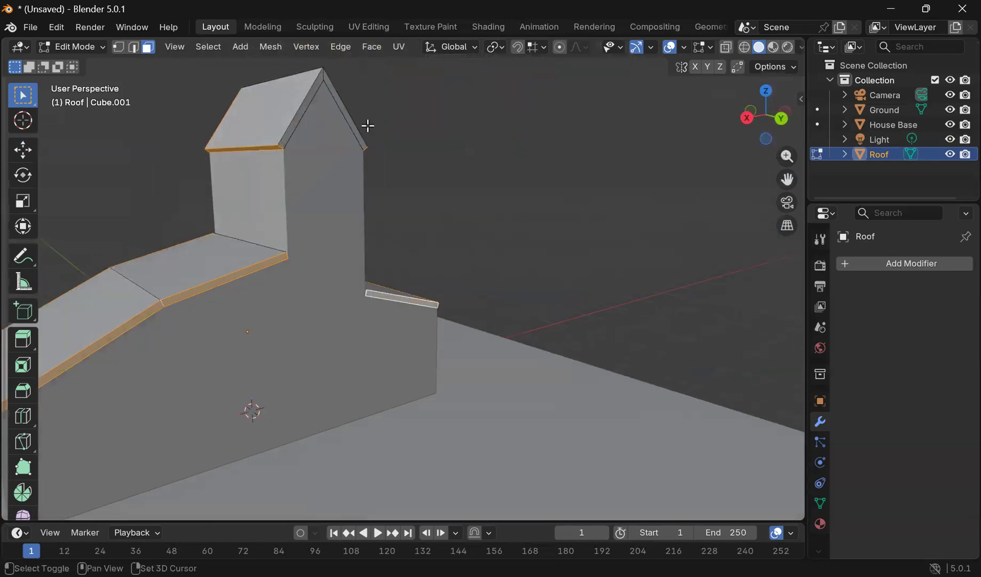
shift+click(352, 126)
shift+click(310, 98)
middle_drag(217, 165, 446, 243)
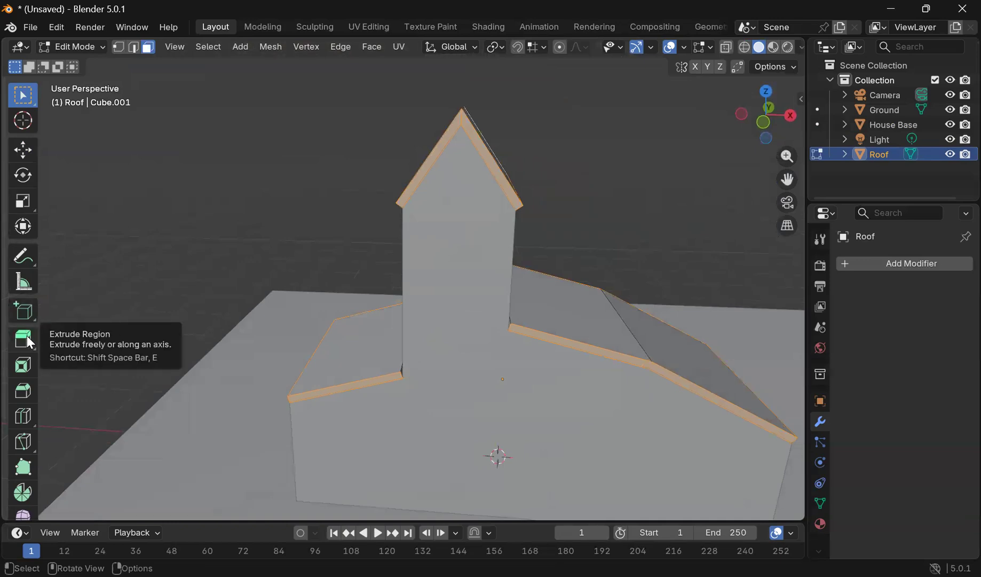
- Extrude the selected roof rim faces slightly outward with Extrude Along Normals to form an overhang, and return to Object Mode
right_click(26, 340)
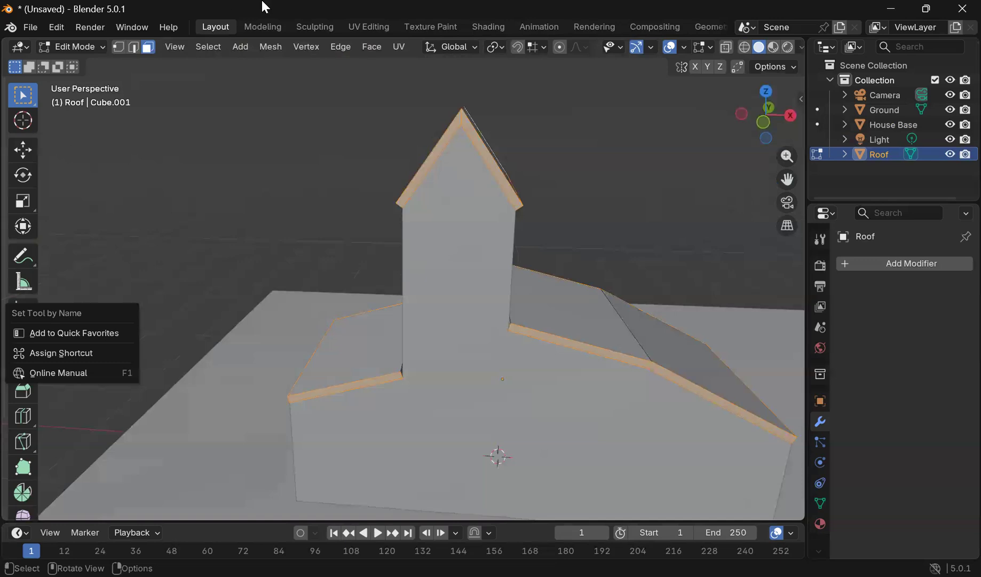
click(56, 401)
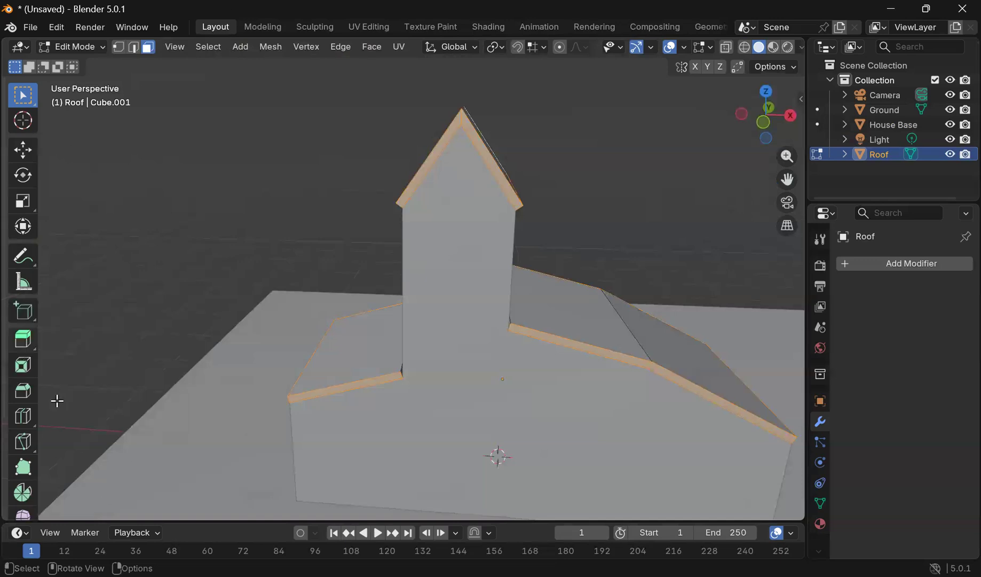
click(24, 340)
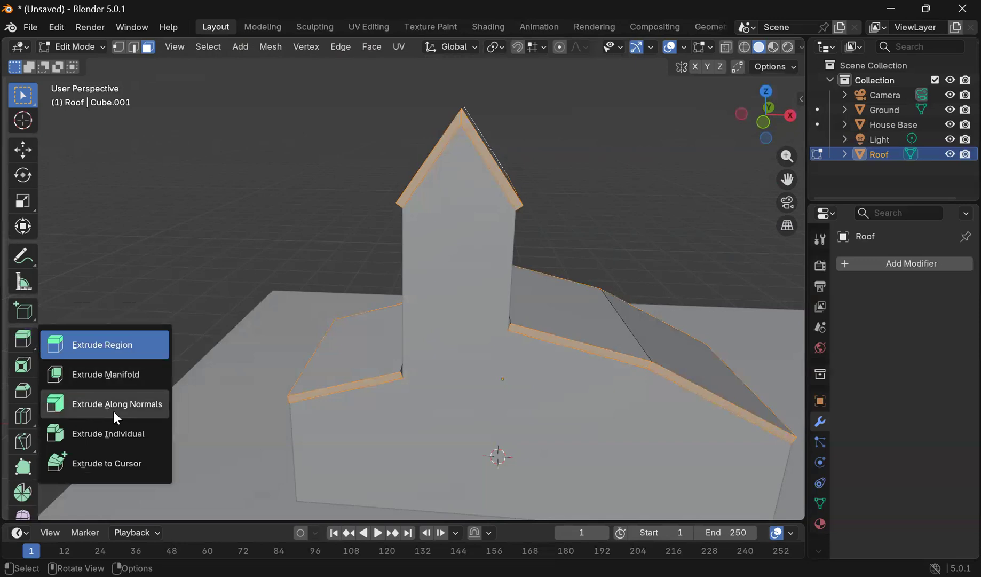
click(148, 407)
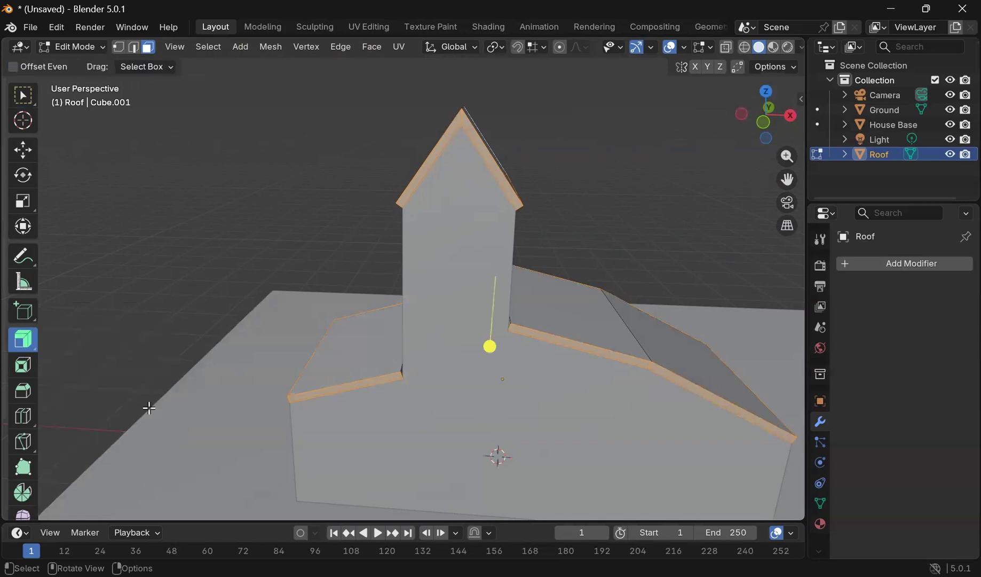
middle_drag(323, 340, 332, 296)
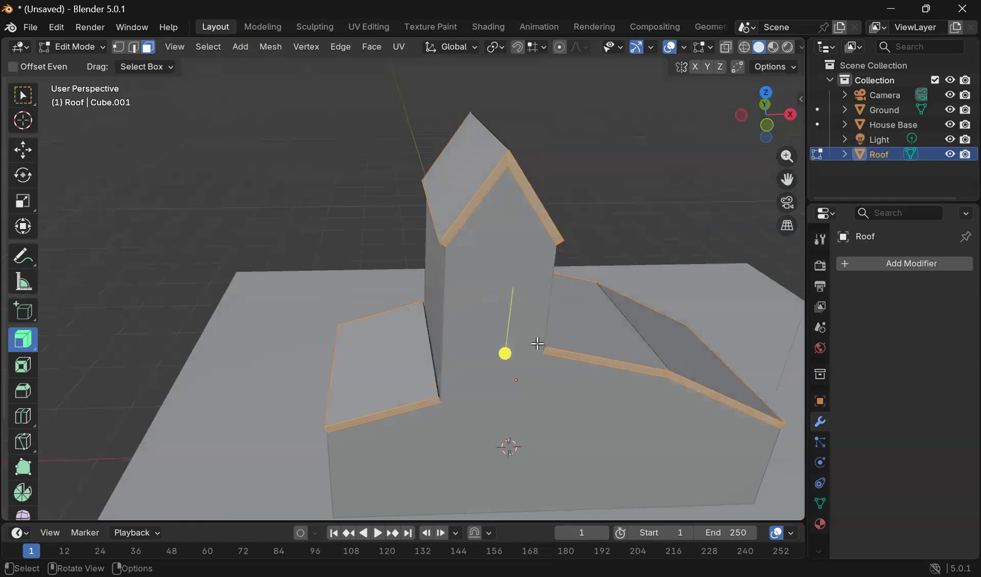
drag(505, 353, 500, 349)
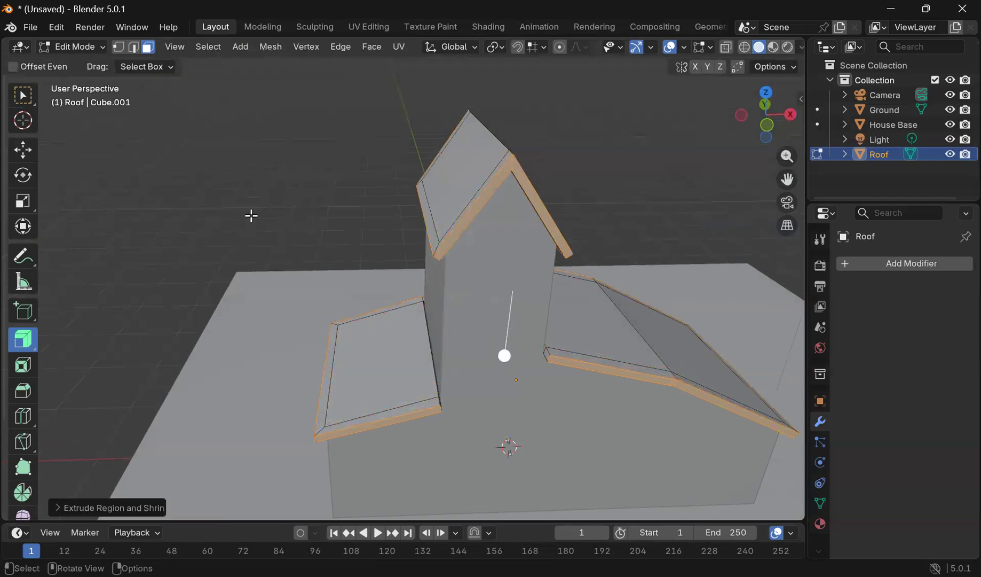
click(74, 46)
click(71, 58)
- Examine the roof overhang around the house and tower from several angles and distances
middle_drag(475, 245, 440, 227)
drag(782, 177, 437, 219)
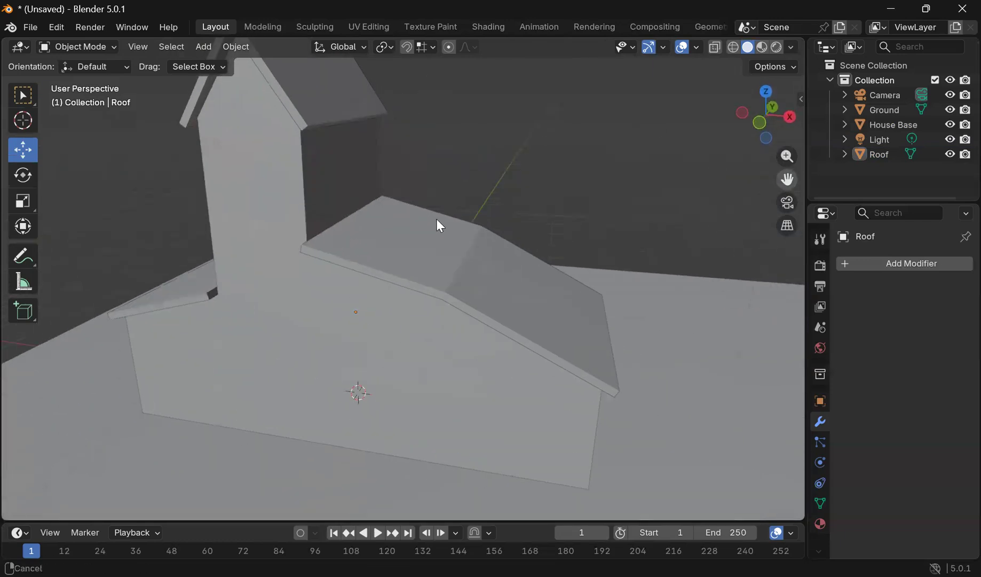
scroll(419, 232, down, 4)
middle_drag(473, 300, 533, 271)
scroll(425, 278, up, 3)
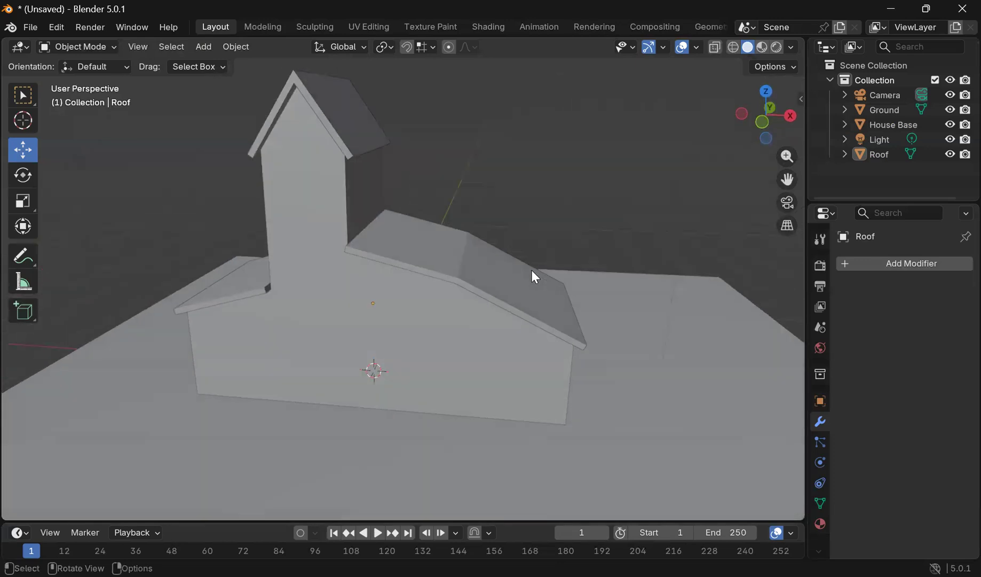
scroll(493, 311, down, 3)
scroll(492, 319, up, 2)
scroll(492, 319, down, 3)
scroll(492, 319, up, 3)
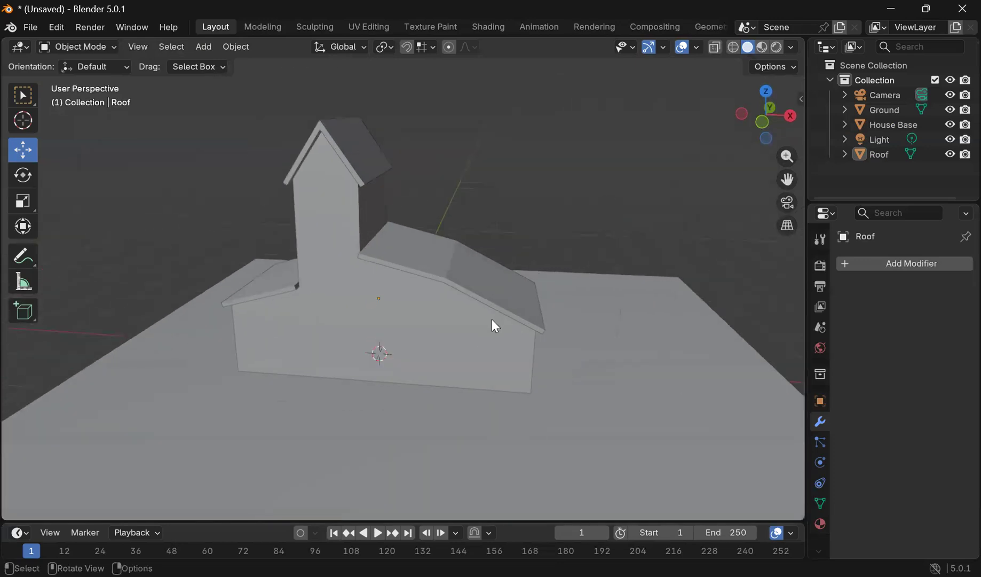
scroll(492, 320, up, 2)
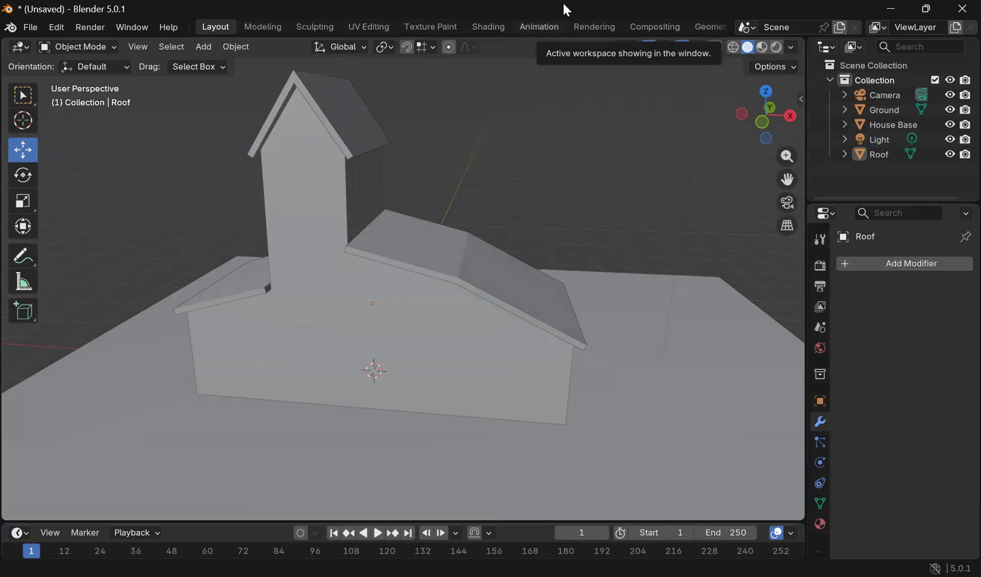